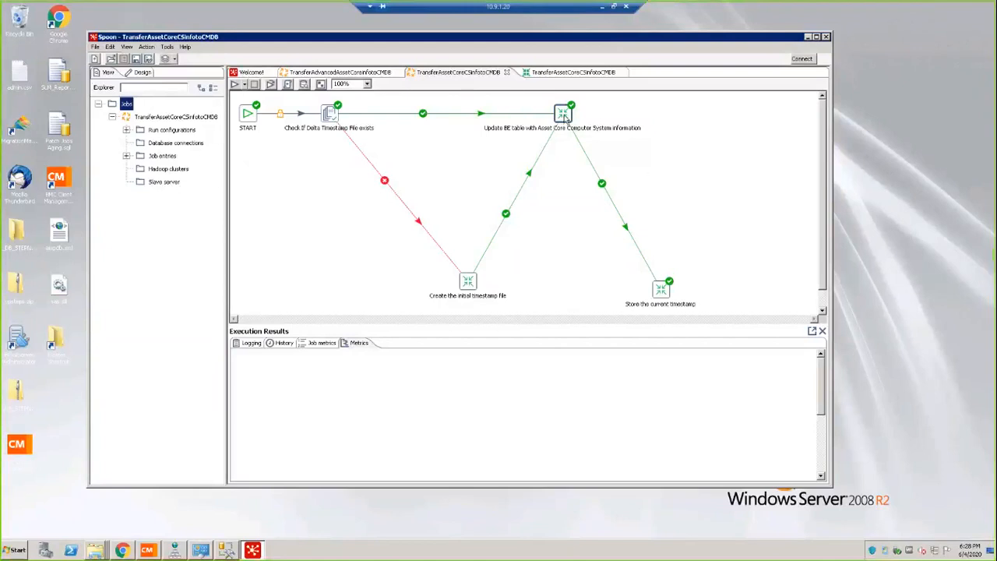
Open the transformation referenced by the "Update BE table with Asset Core Computer System information" job entry.
{"action": "mouse_move", "coordinate": [566, 117]}
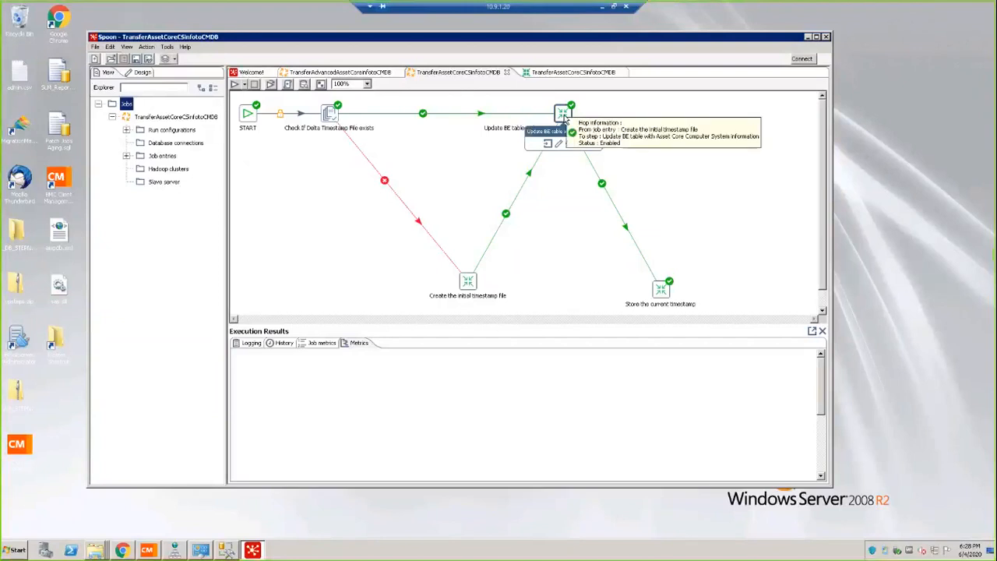
{"action": "right_click", "coordinate": [564, 117]}
{"action": "mouse_move", "coordinate": [603, 153]}
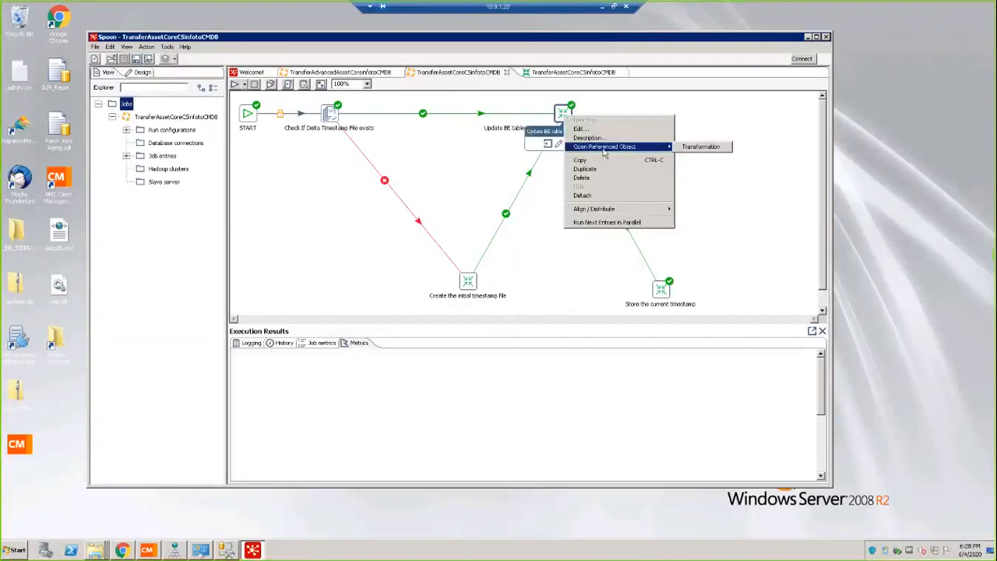
{"action": "left_click", "coordinate": [701, 147]}
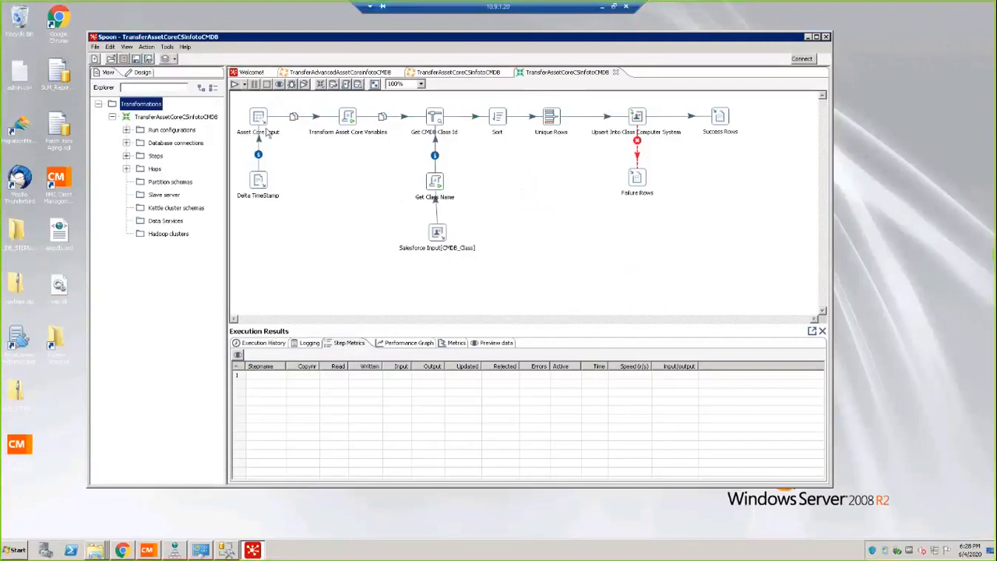
Review the Asset Core Input step's SQL query and its BMC Remedyforce FootPrints Asset Core Source database connection settings.
{"action": "mouse_move", "coordinate": [259, 118]}
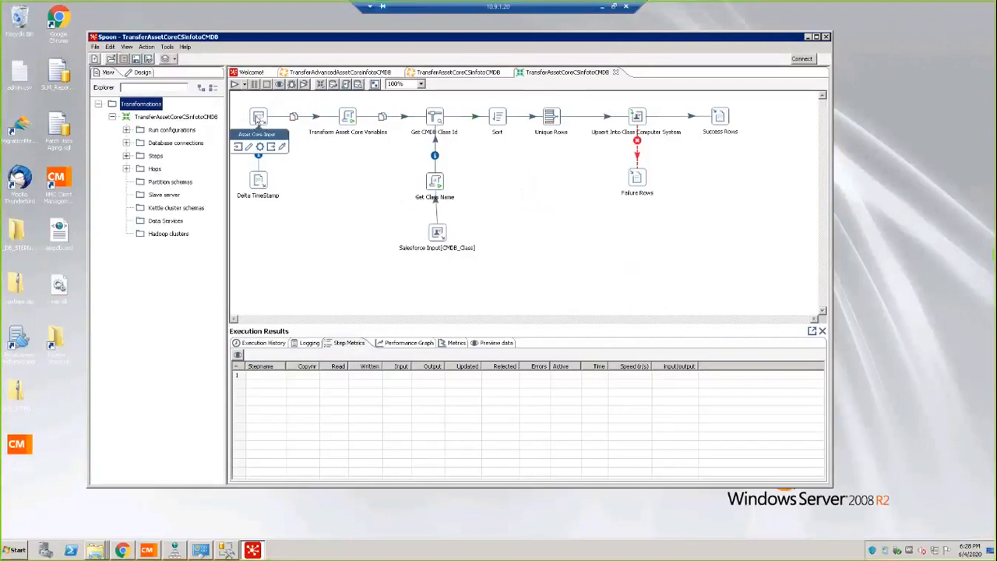
{"action": "double_click", "coordinate": [259, 119]}
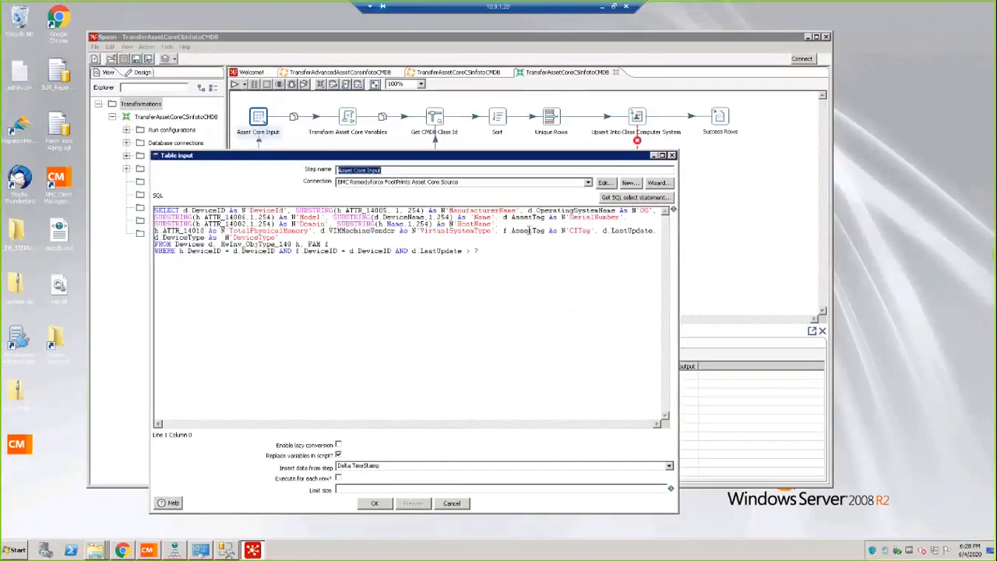
{"action": "left_click", "coordinate": [604, 183]}
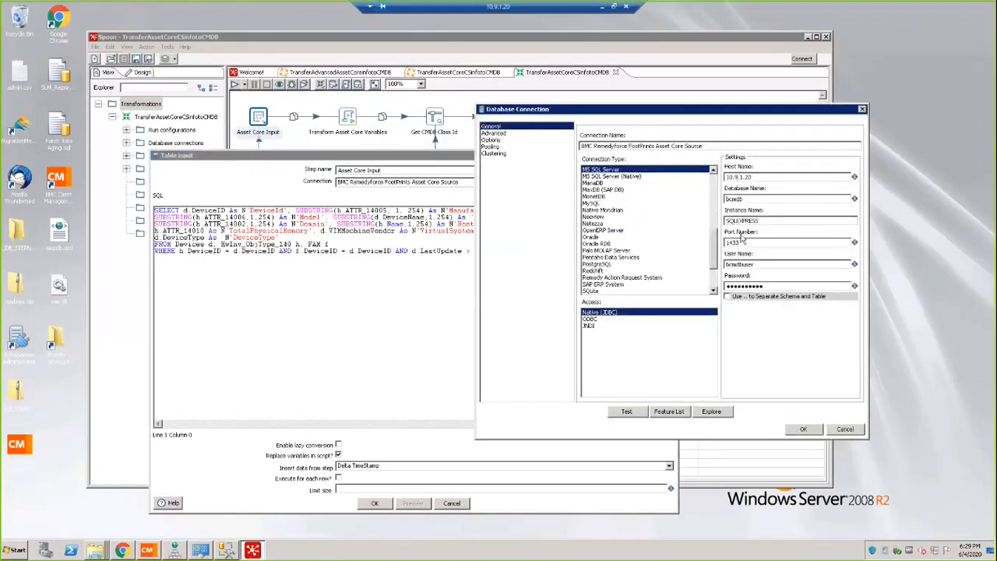
{"action": "left_click", "coordinate": [803, 429]}
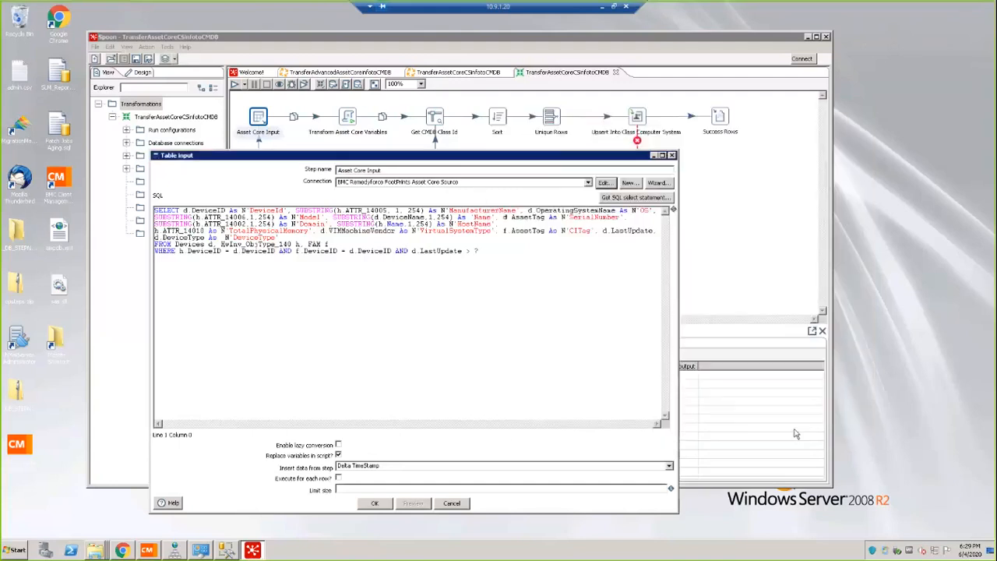
{"action": "left_click", "coordinate": [374, 502]}
Review the Salesforce connection and upsert settings of the "Upsert Into Class Computer System" step.
{"action": "double_click", "coordinate": [637, 117]}
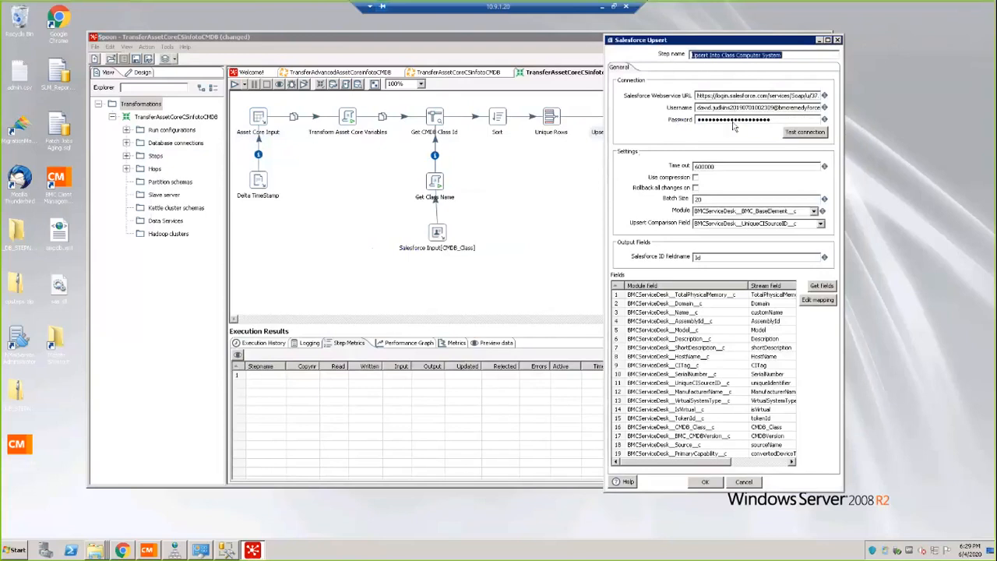
{"action": "left_click", "coordinate": [705, 481]}
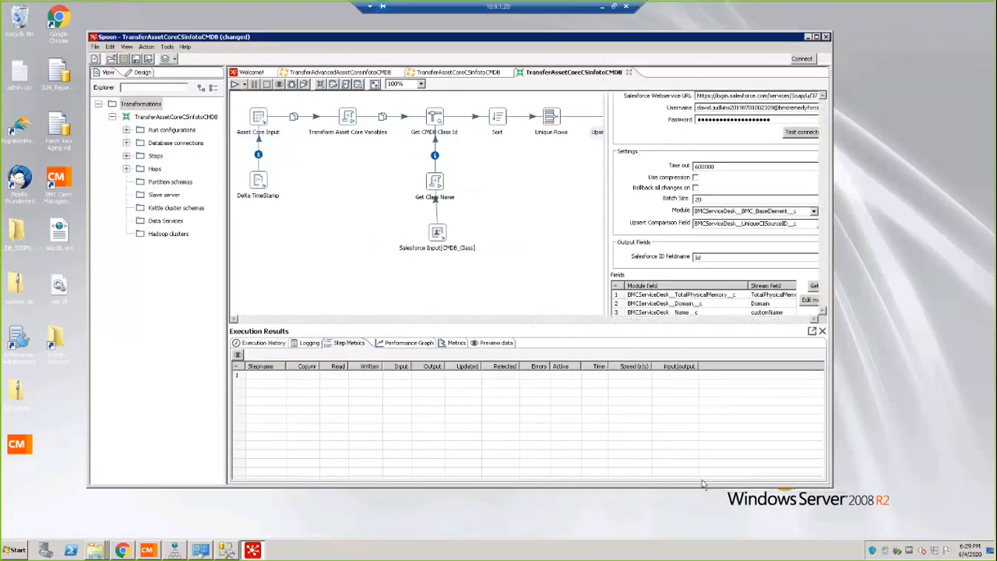
{"action": "left_click", "coordinate": [259, 118]}
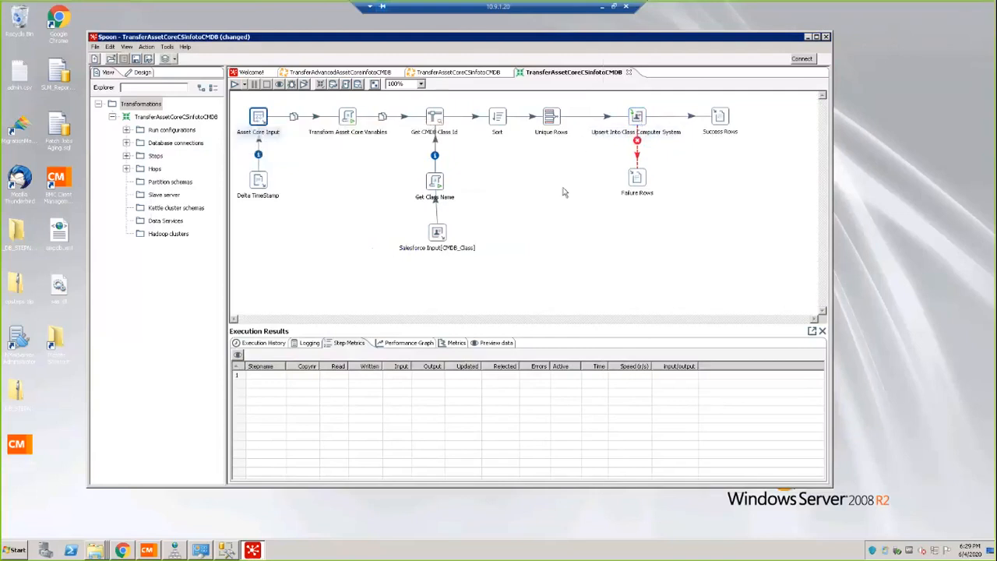
{"action": "left_click", "coordinate": [565, 192]}
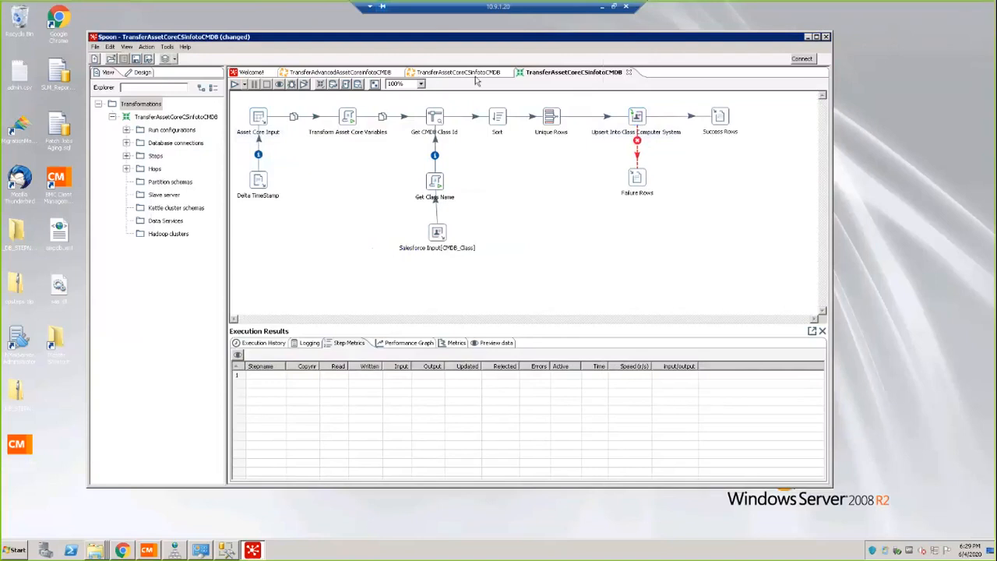
Run the TransferAssetCoreCSinfotoCMDB job with the Pentaho local run configuration and Basic log level.
{"action": "left_click", "coordinate": [469, 73]}
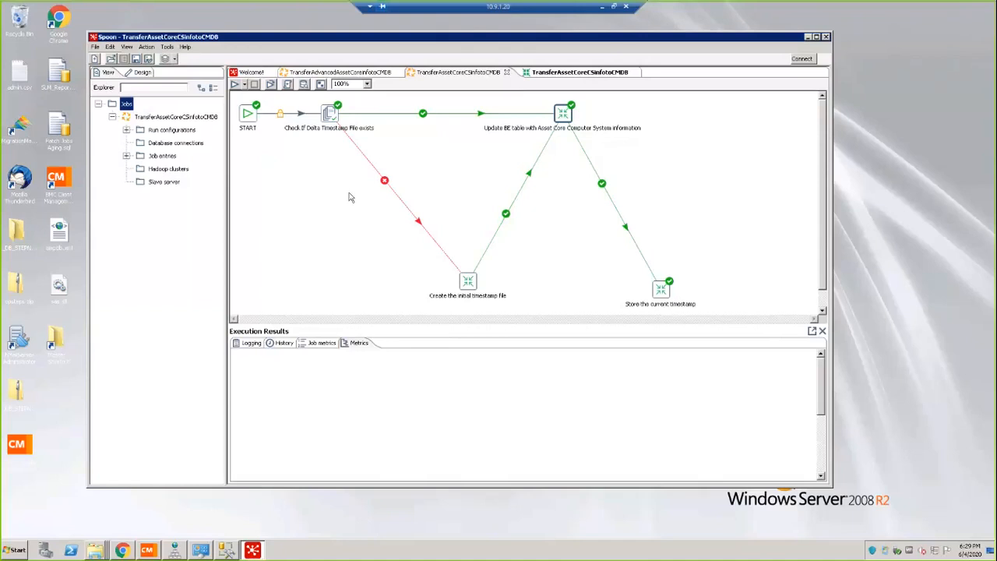
{"action": "left_click", "coordinate": [244, 86]}
{"action": "left_click", "coordinate": [255, 107]}
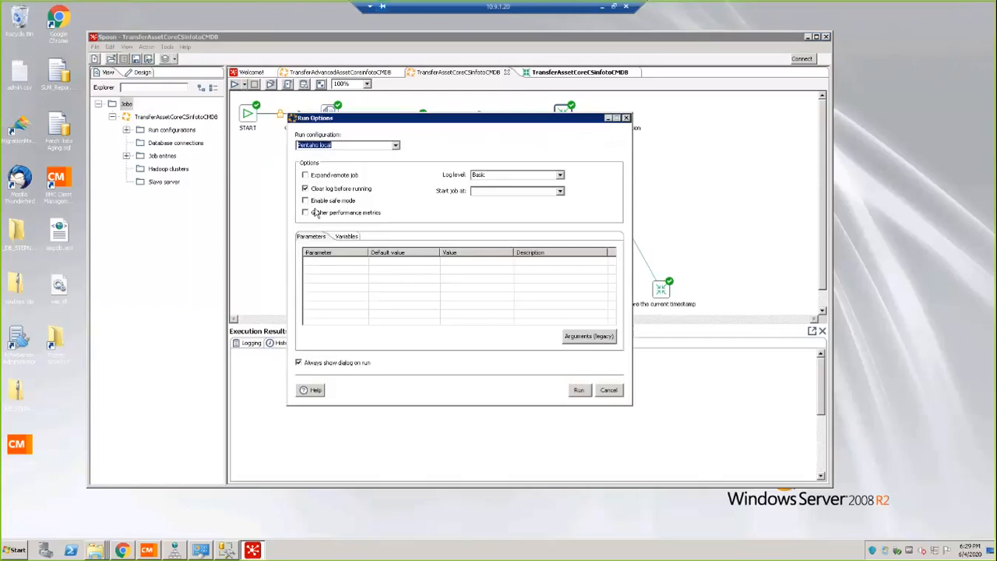
{"action": "left_click", "coordinate": [580, 390]}
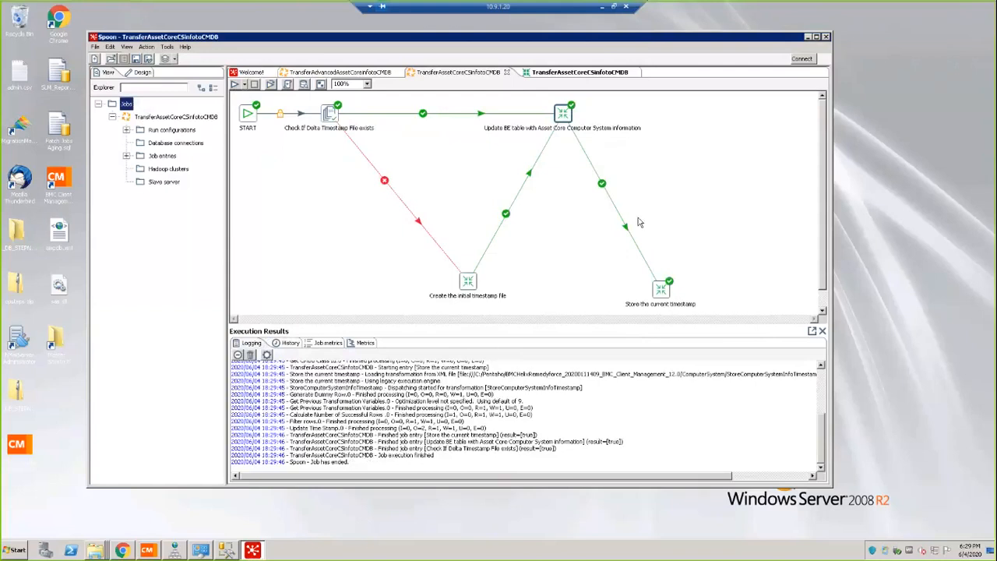
Switch to Remedyforce CMDB in Chrome and show the second page of Computer System class instances.
{"action": "mouse_move", "coordinate": [122, 552]}
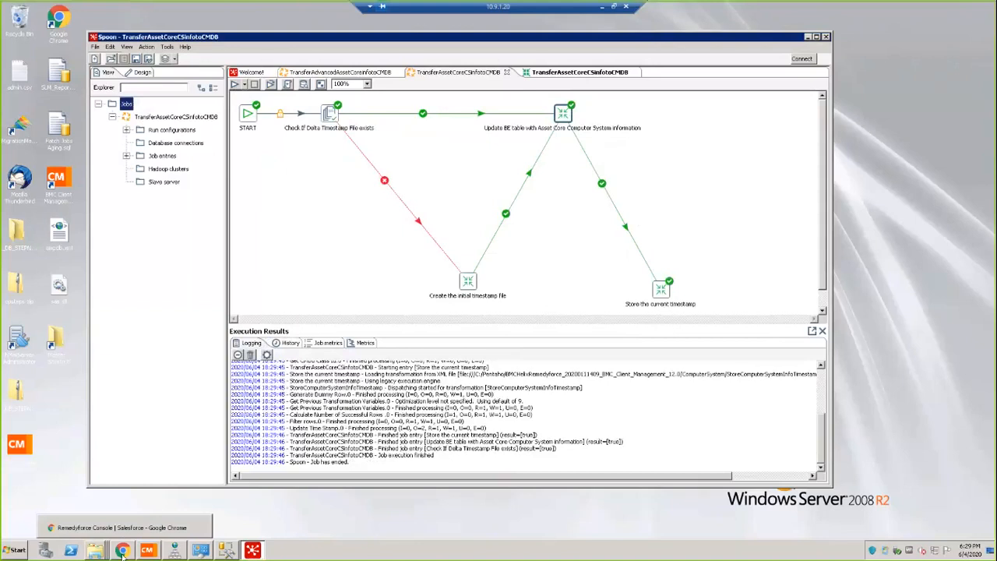
{"action": "left_click", "coordinate": [122, 529]}
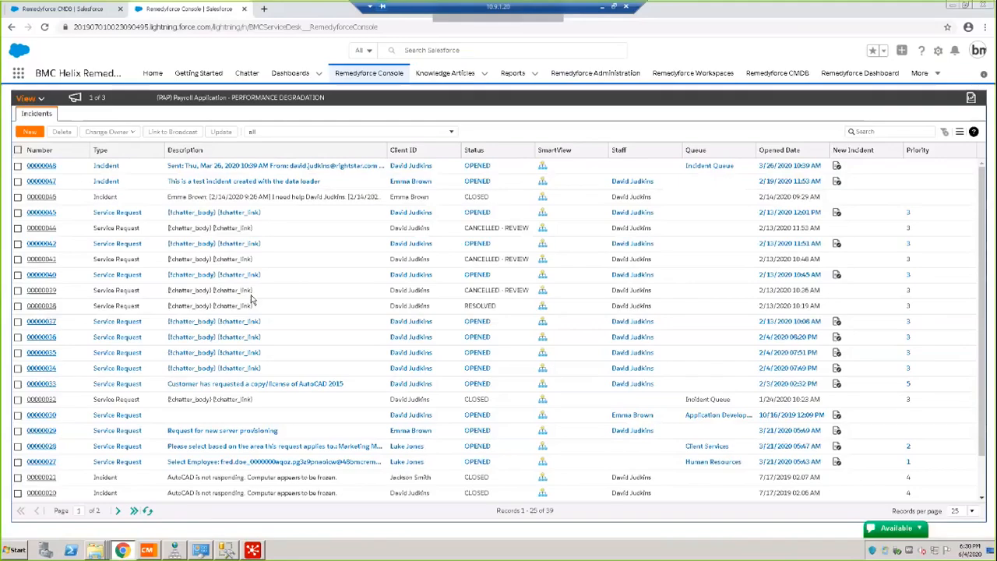
{"action": "left_click", "coordinate": [75, 13]}
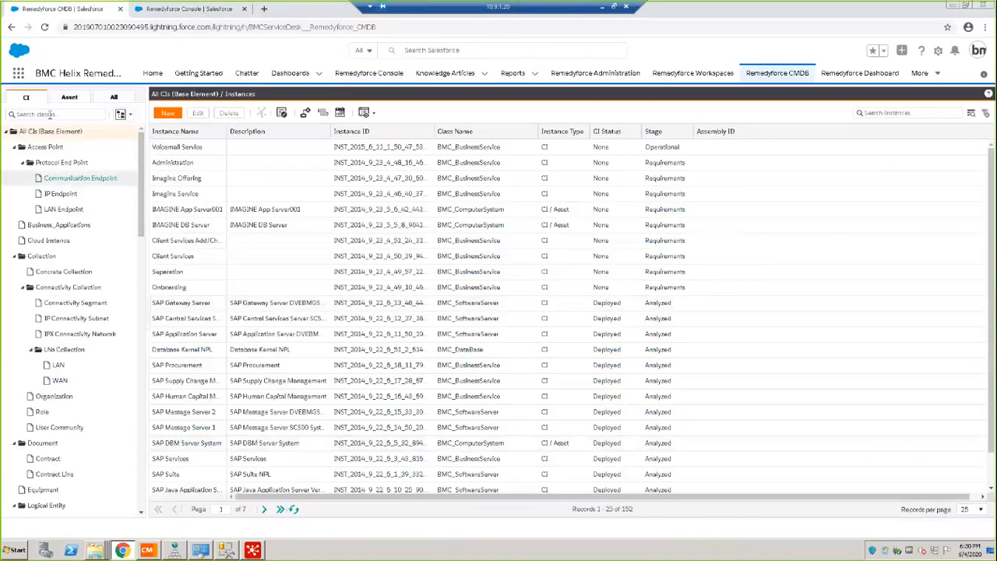
{"action": "left_click_drag", "start_coordinate": [137, 174], "coordinate": [142, 313]}
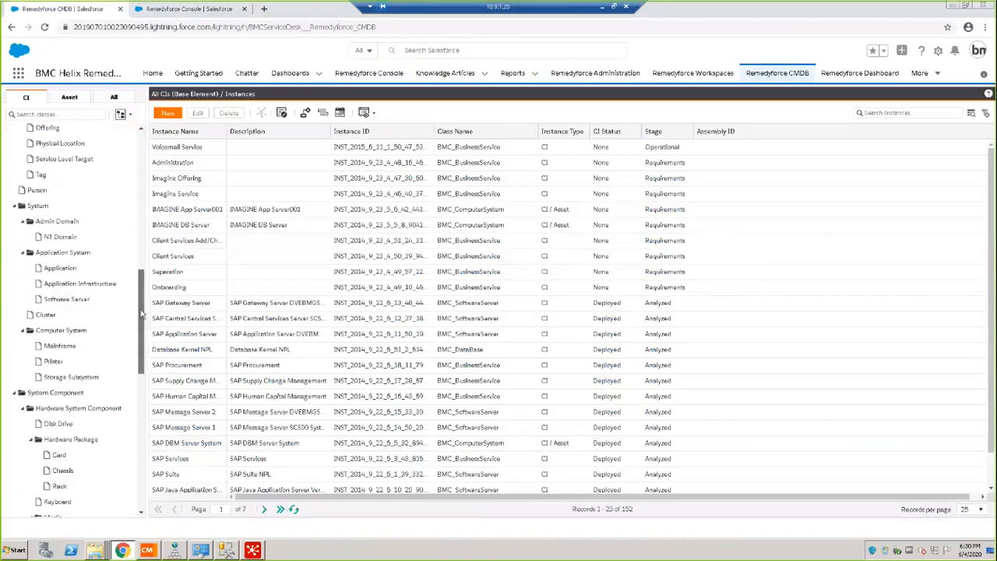
{"action": "left_click", "coordinate": [70, 329]}
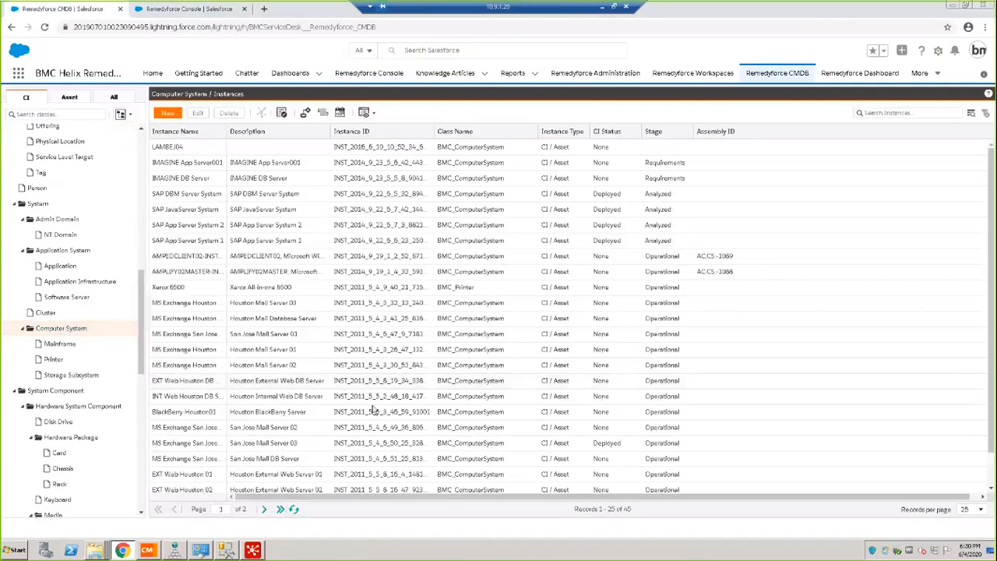
{"action": "left_click", "coordinate": [263, 508]}
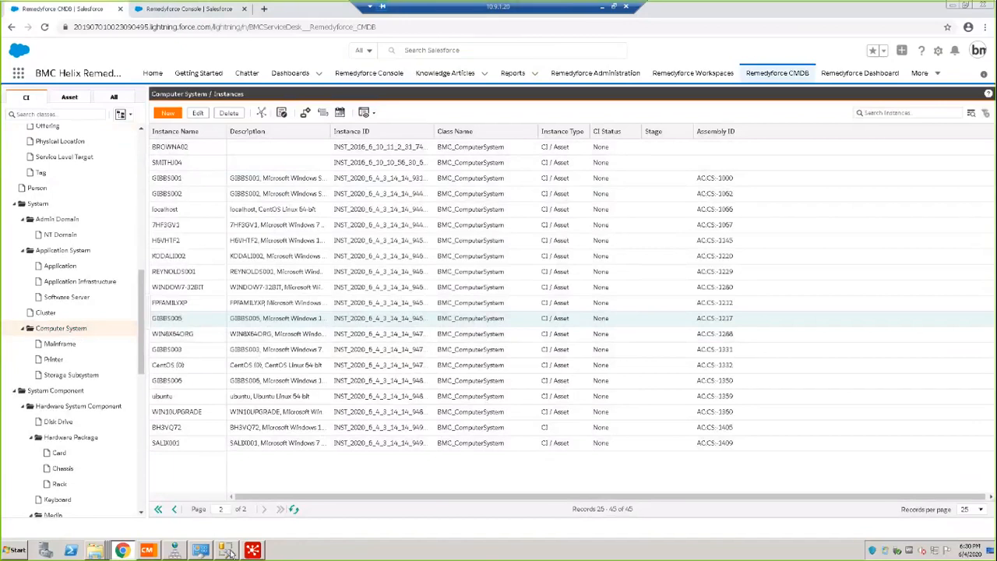
Switch to SQL Server Management Studio, examine the device IDs and names in the Devices query results, and return to the CMDB.
{"action": "mouse_move", "coordinate": [228, 551]}
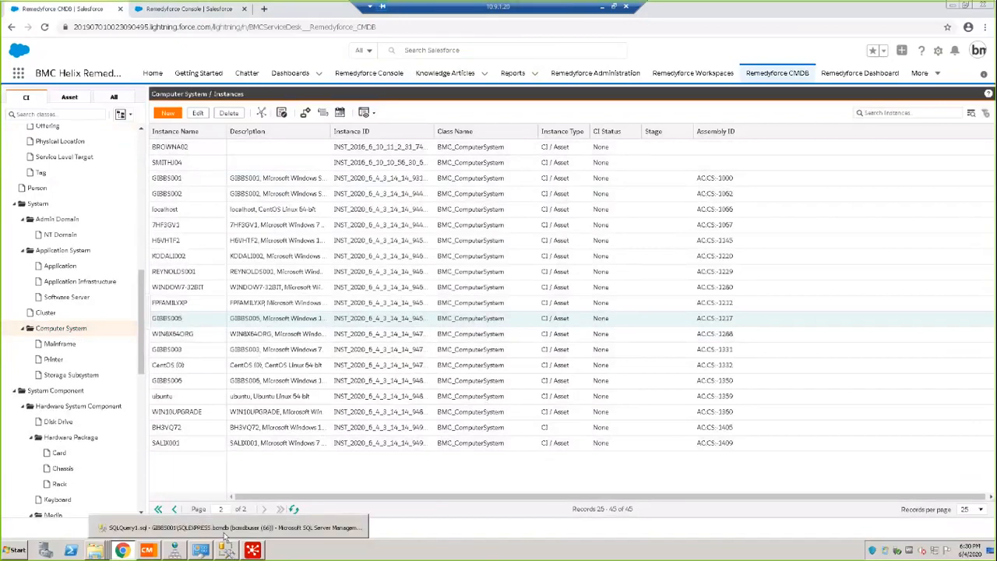
{"action": "left_click", "coordinate": [223, 527]}
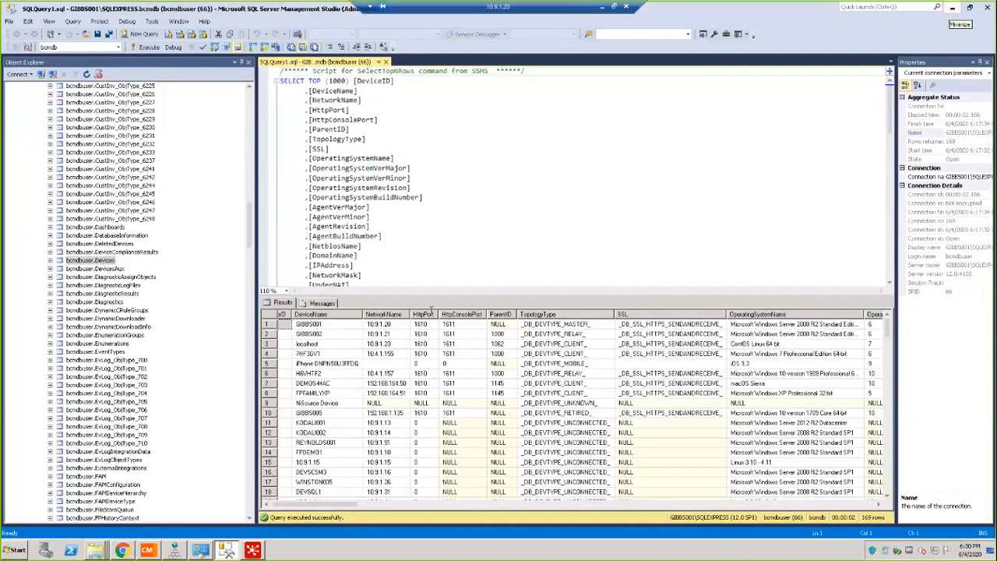
{"action": "left_click_drag", "start_coordinate": [325, 507], "coordinate": [306, 506]}
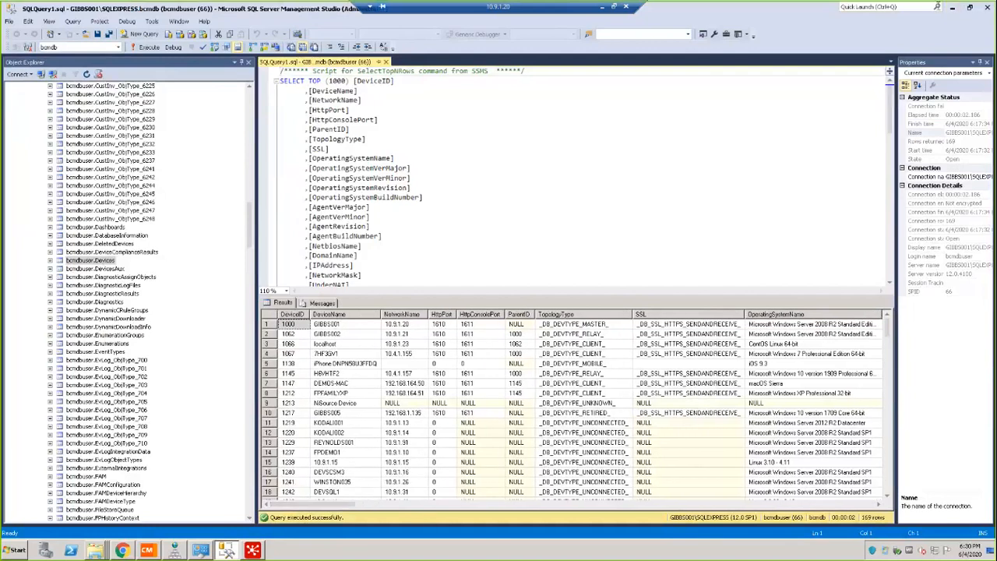
{"action": "left_click", "coordinate": [952, 9]}
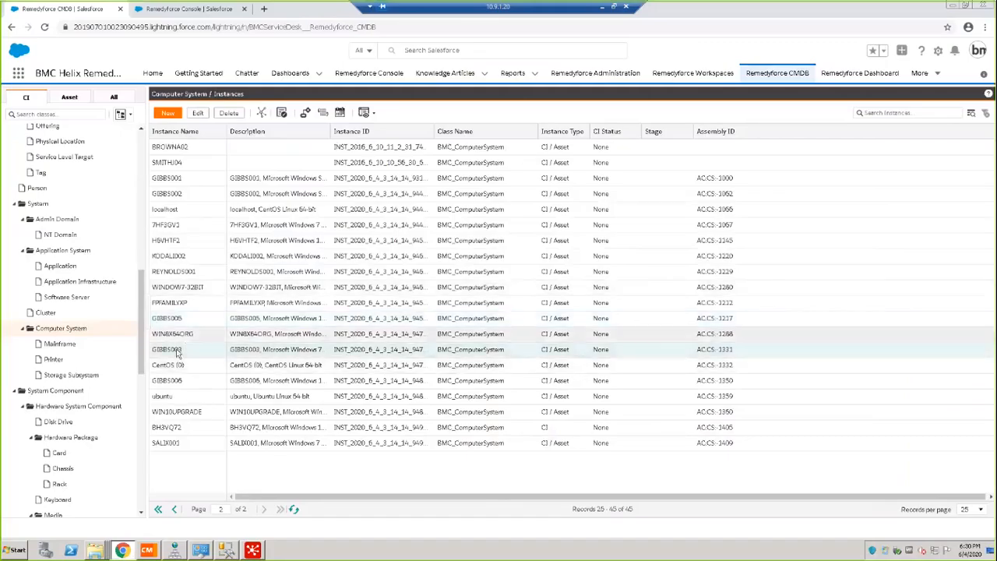
Open the GIBBS005 computer system instance and examine its general attributes and specifications.
{"action": "double_click", "coordinate": [176, 318]}
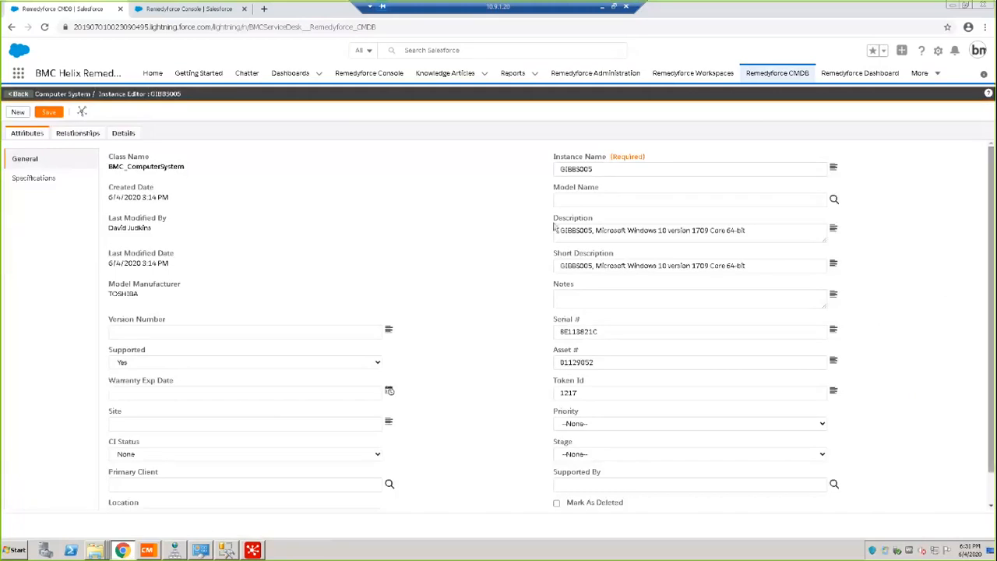
{"action": "left_click", "coordinate": [29, 179]}
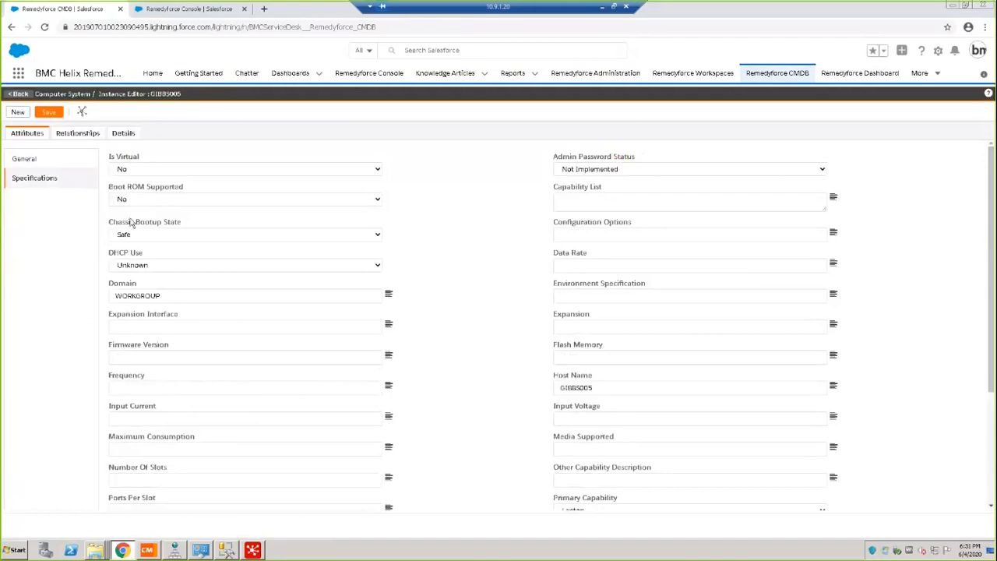
{"action": "left_click", "coordinate": [32, 161]}
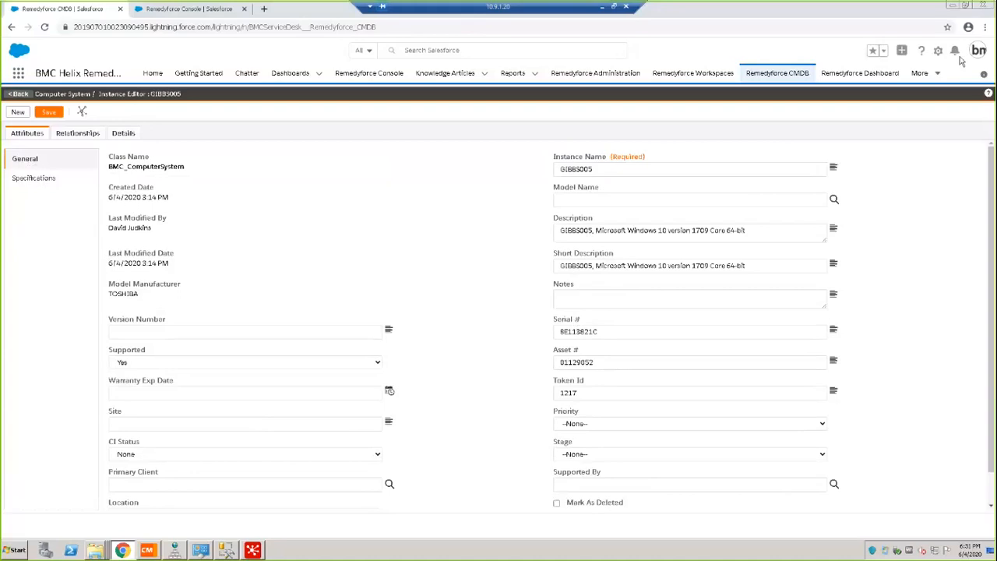
Return to the transformation in Spoon and examine the Asset Core Input step's SQL field selection.
{"action": "mouse_move", "coordinate": [252, 550]}
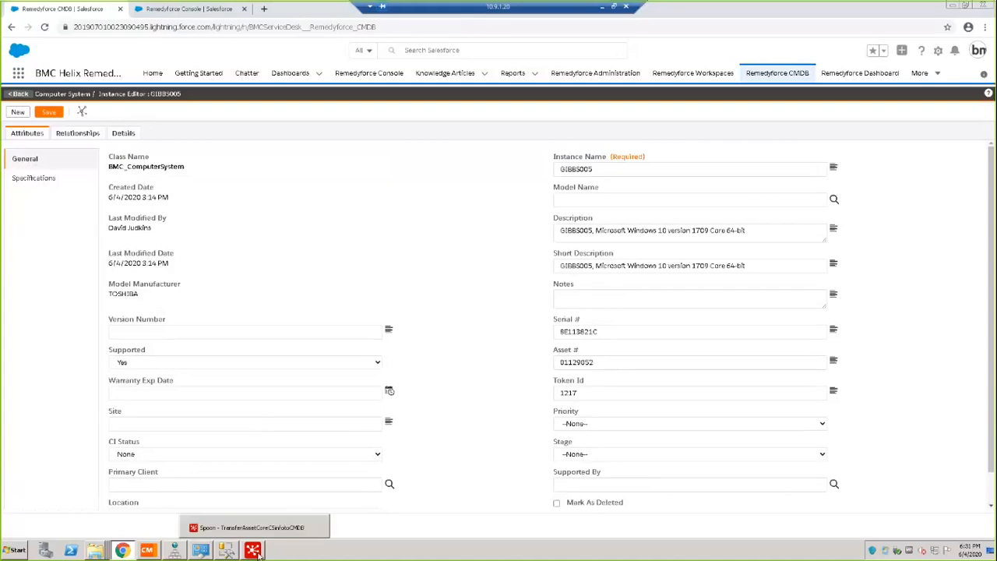
{"action": "left_click", "coordinate": [253, 528]}
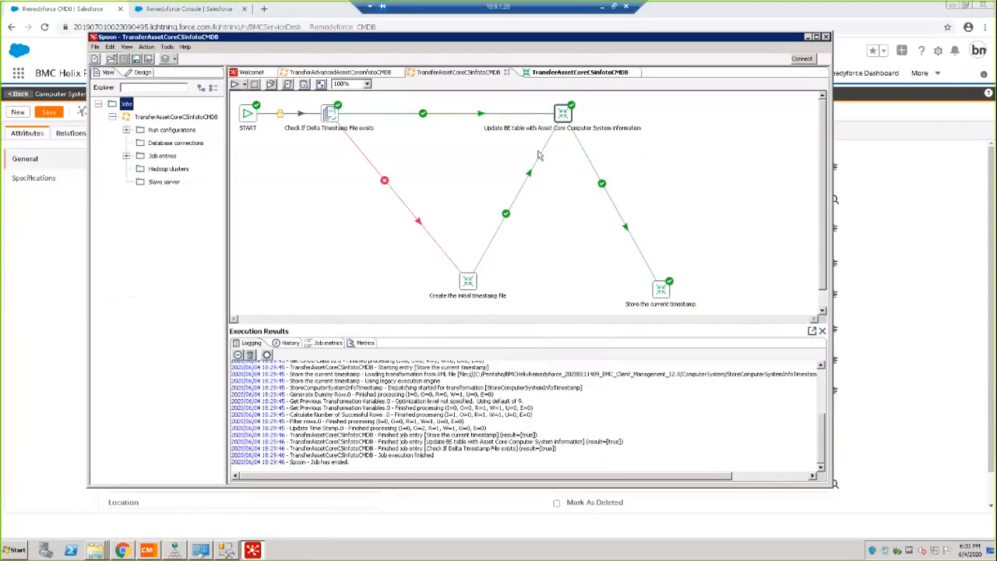
{"action": "left_click", "coordinate": [577, 72]}
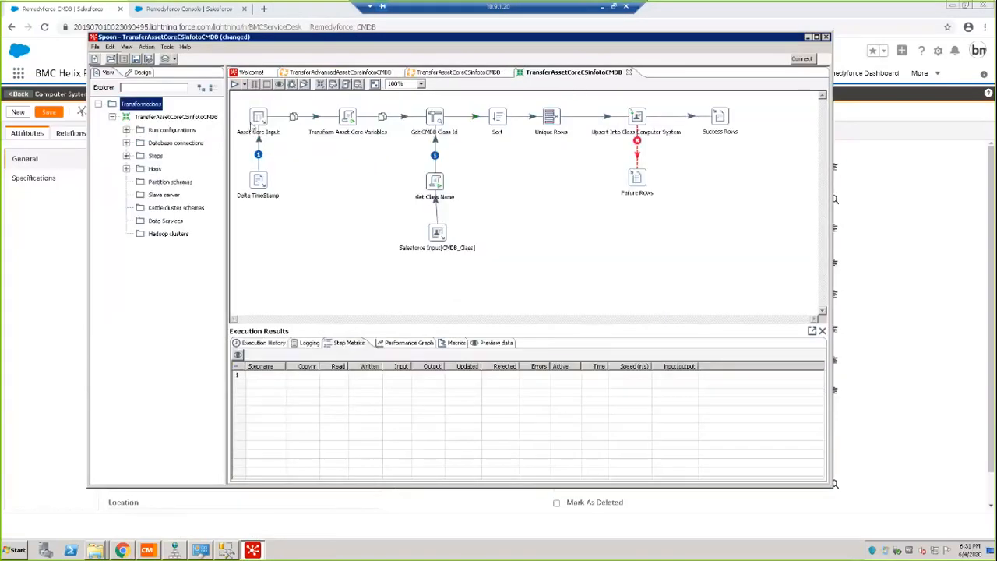
{"action": "double_click", "coordinate": [258, 119]}
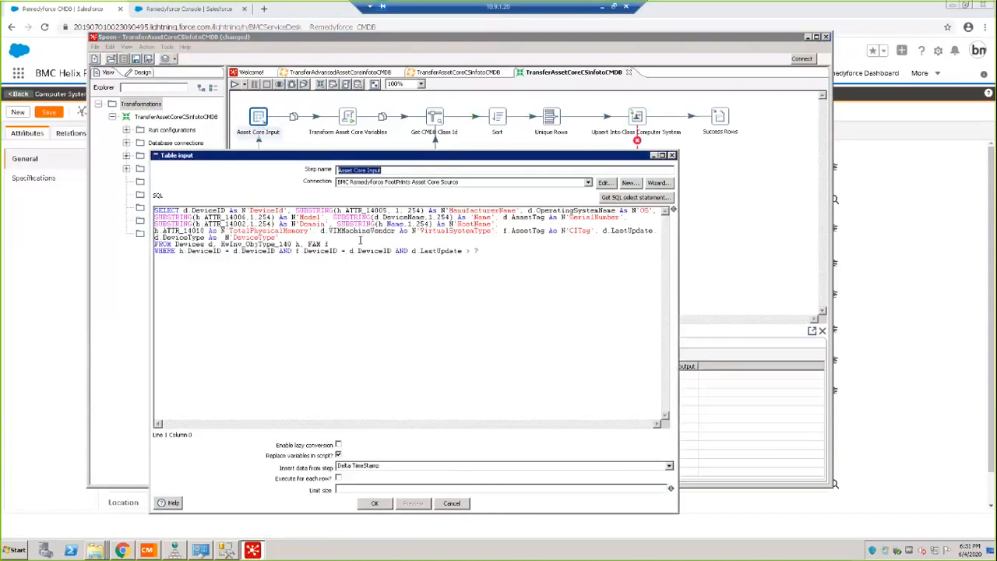
{"action": "left_click", "coordinate": [375, 504]}
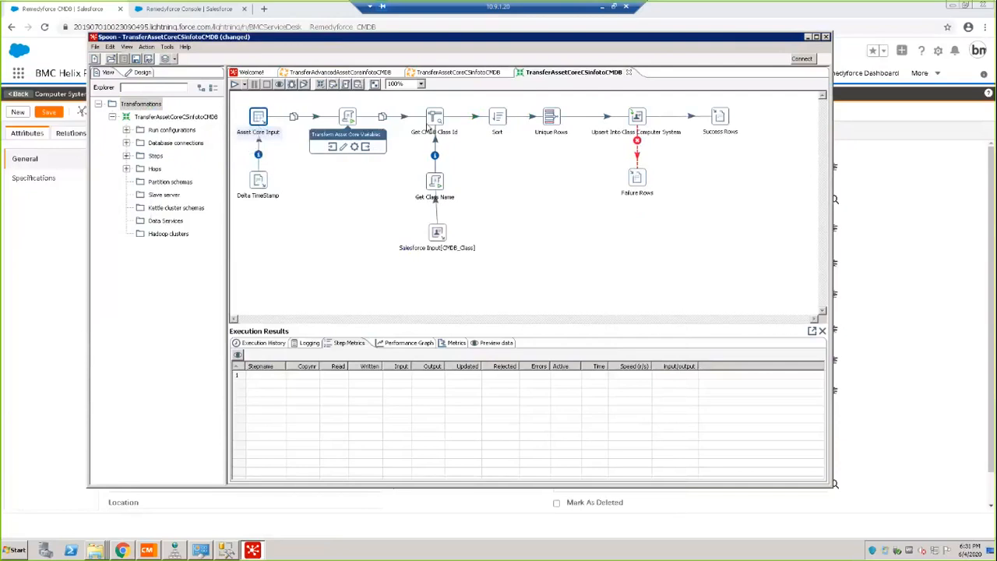
Examine the module-to-stream field mapping in the "Upsert Into Class Computer System" step.
{"action": "mouse_move", "coordinate": [265, 120]}
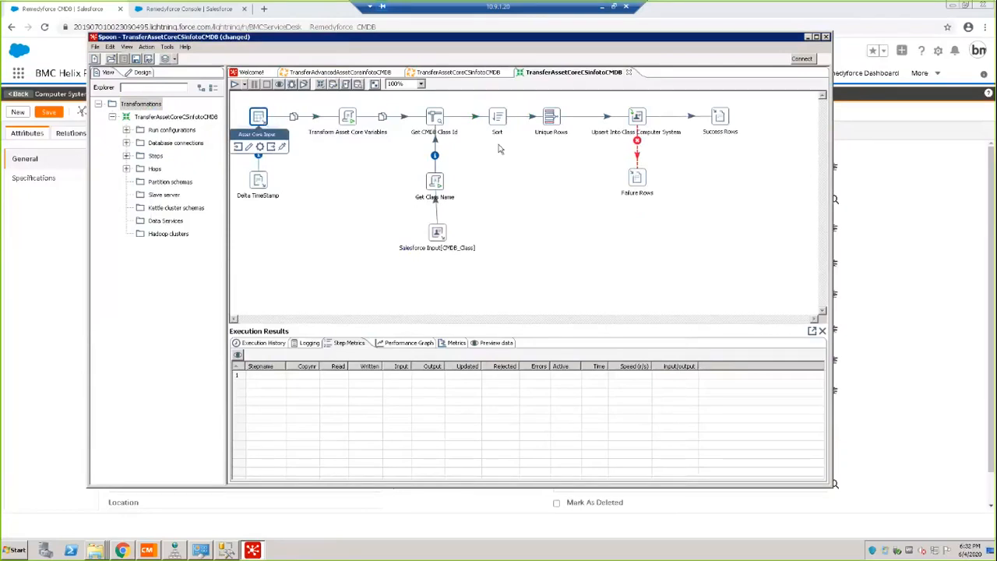
{"action": "double_click", "coordinate": [637, 119]}
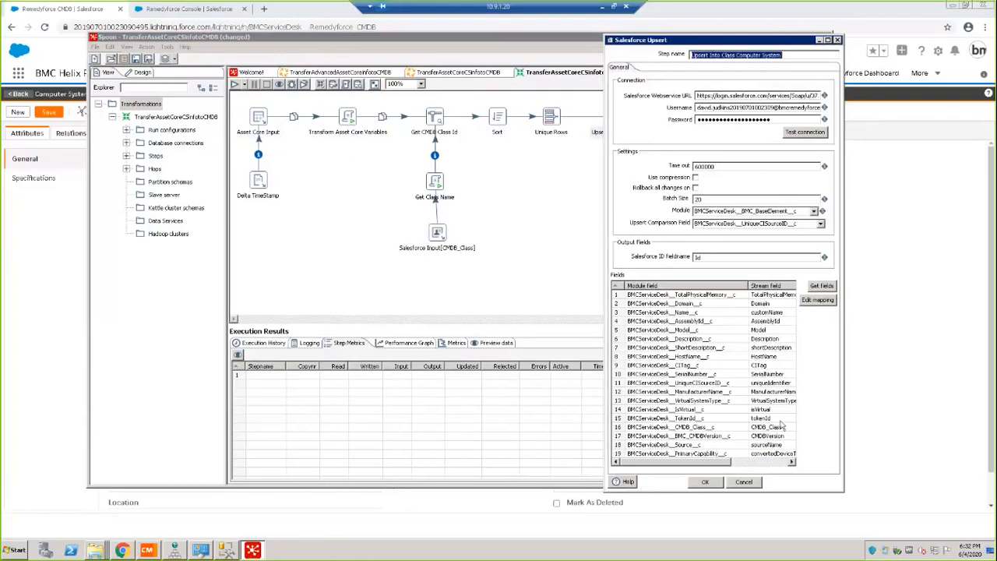
{"action": "left_click", "coordinate": [706, 482]}
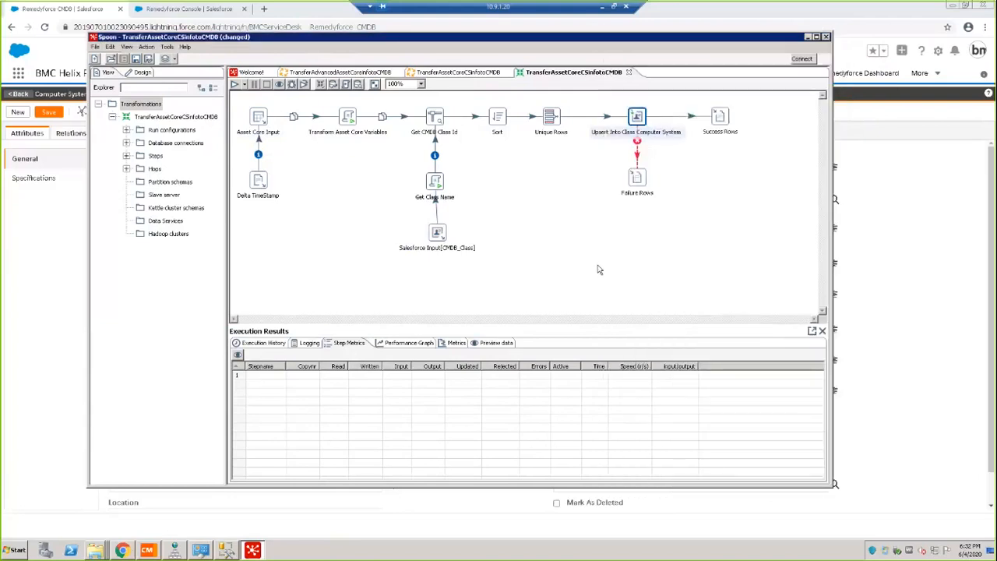
Try mapping the textSuccess source field to BMCServiceDesk__UPS_InputVoltage__c in the "Upsert Into Class Computer System" step.
{"action": "double_click", "coordinate": [637, 117]}
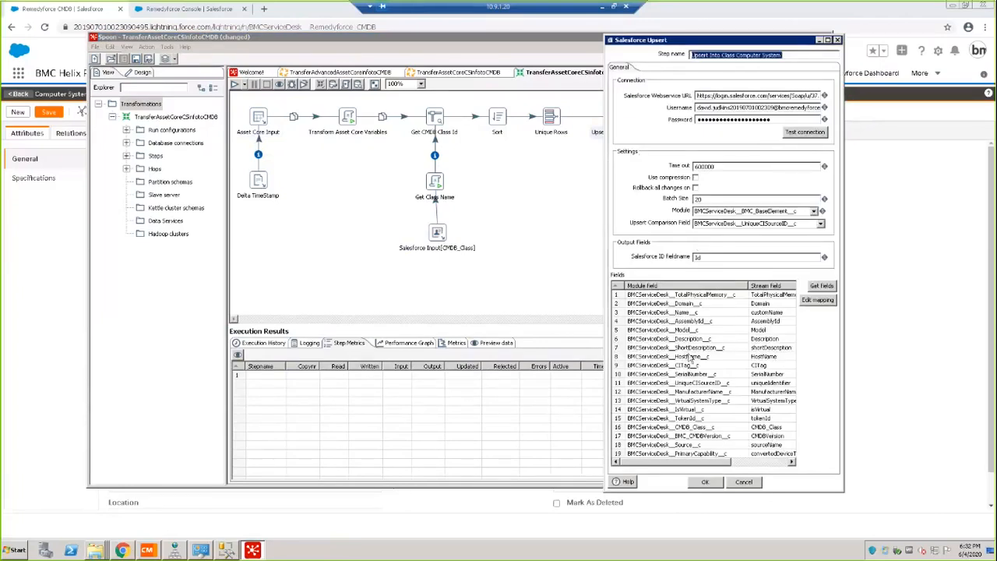
{"action": "left_click", "coordinate": [817, 302]}
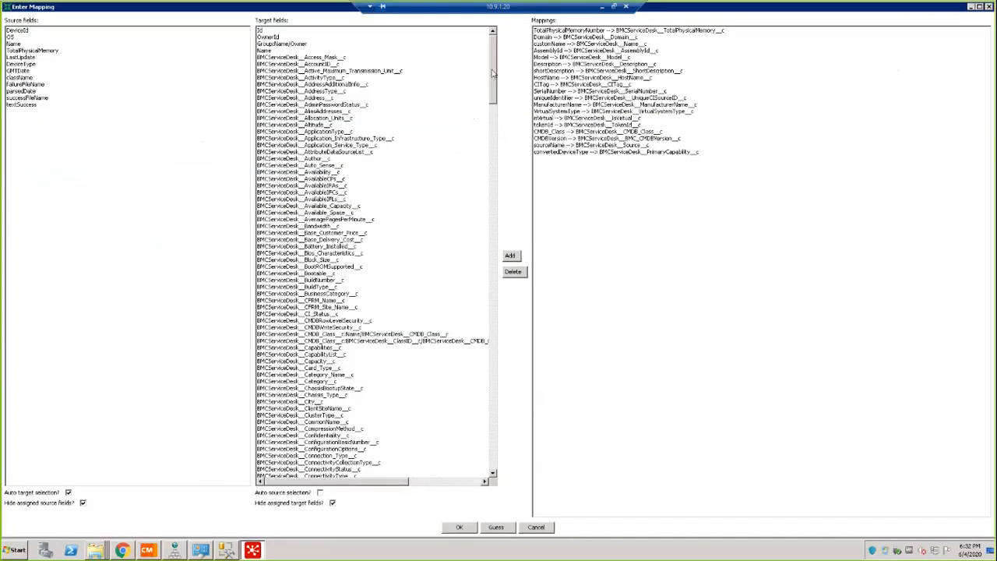
{"action": "left_click_drag", "start_coordinate": [492, 88], "coordinate": [491, 460]}
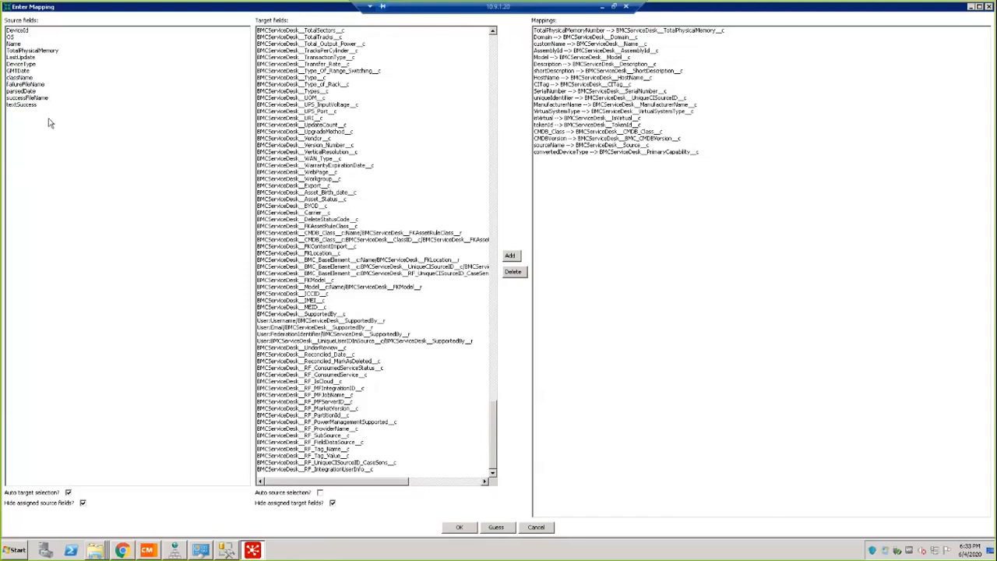
{"action": "left_click", "coordinate": [27, 107]}
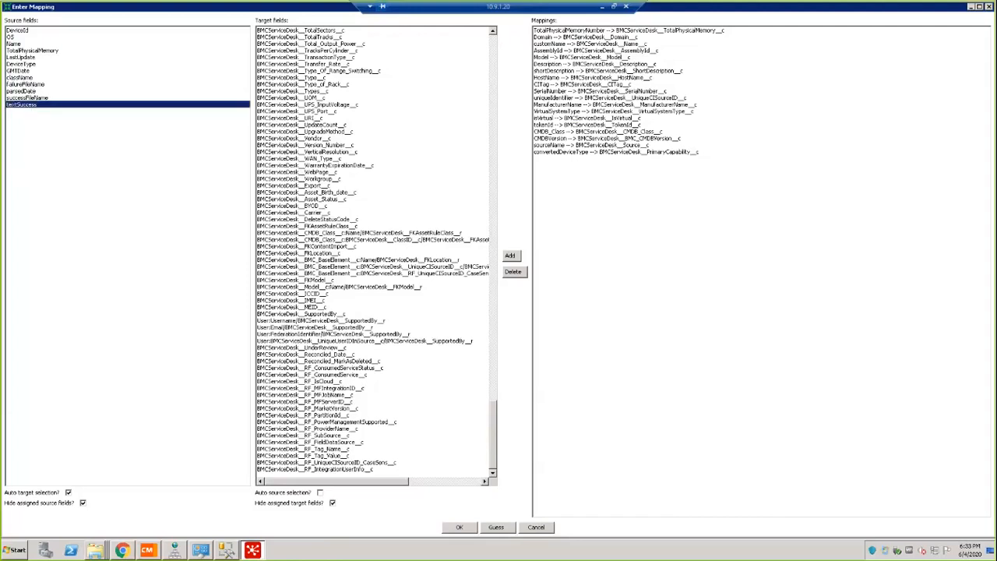
{"action": "left_click", "coordinate": [289, 106]}
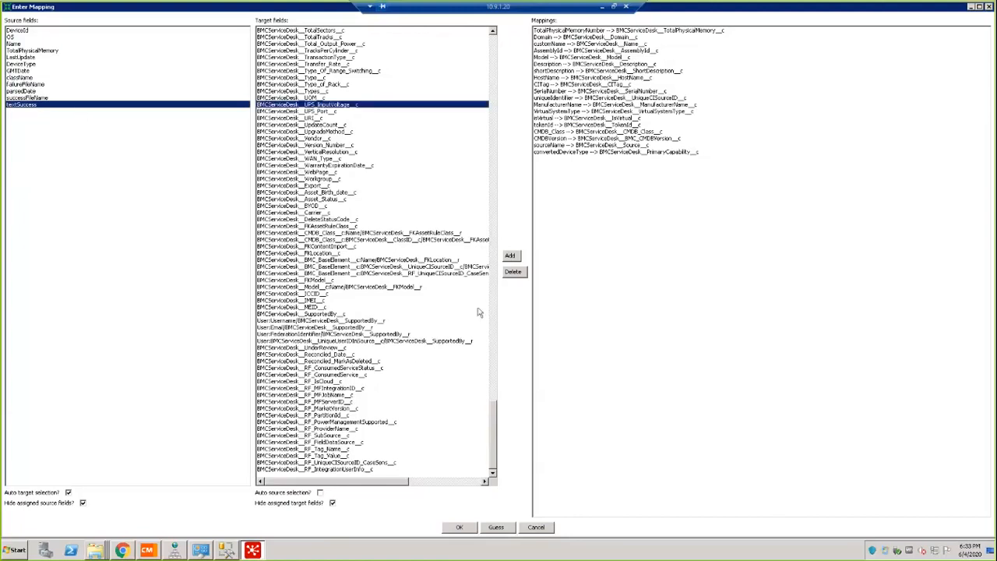
{"action": "left_click", "coordinate": [511, 257]}
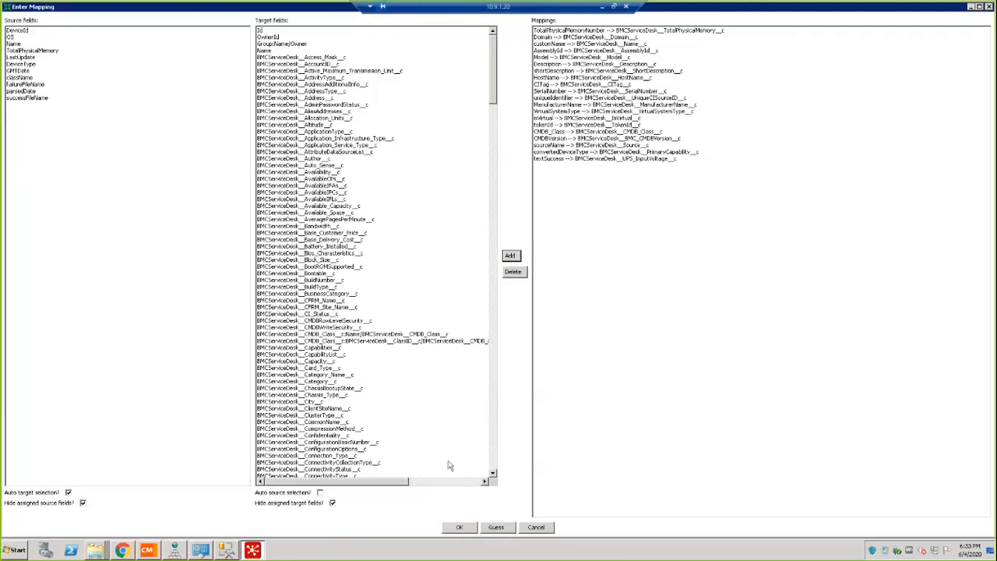
{"action": "left_click", "coordinate": [538, 527]}
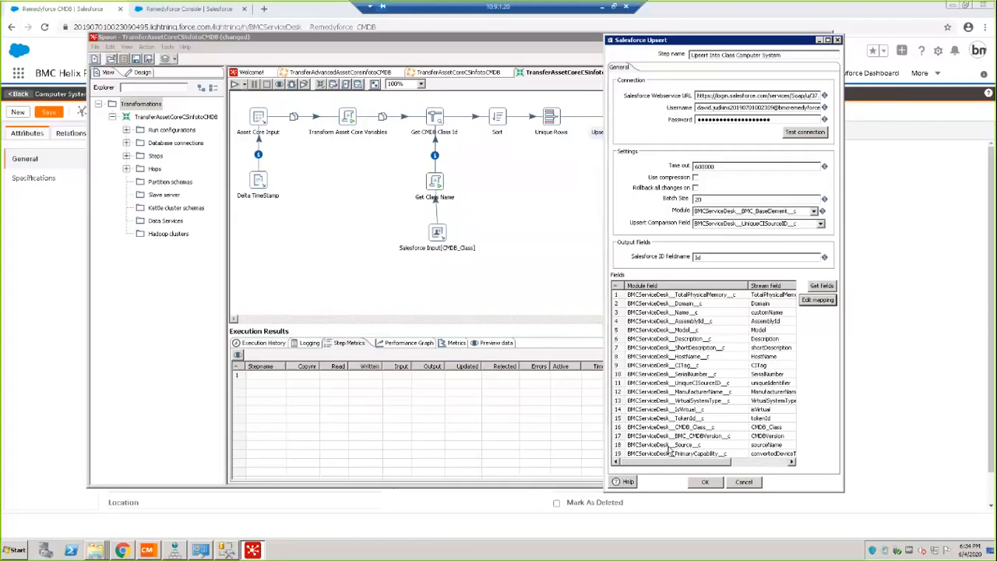
{"action": "left_click", "coordinate": [705, 481]}
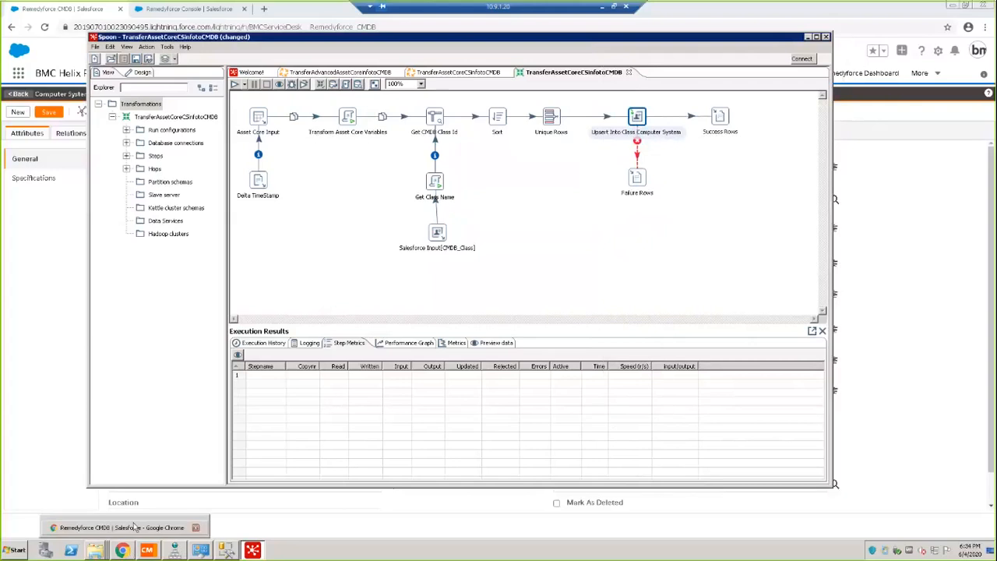
Switch to the CMDB in Chrome and look up the Token Id of the GIBBS005 instance.
{"action": "left_click", "coordinate": [125, 550]}
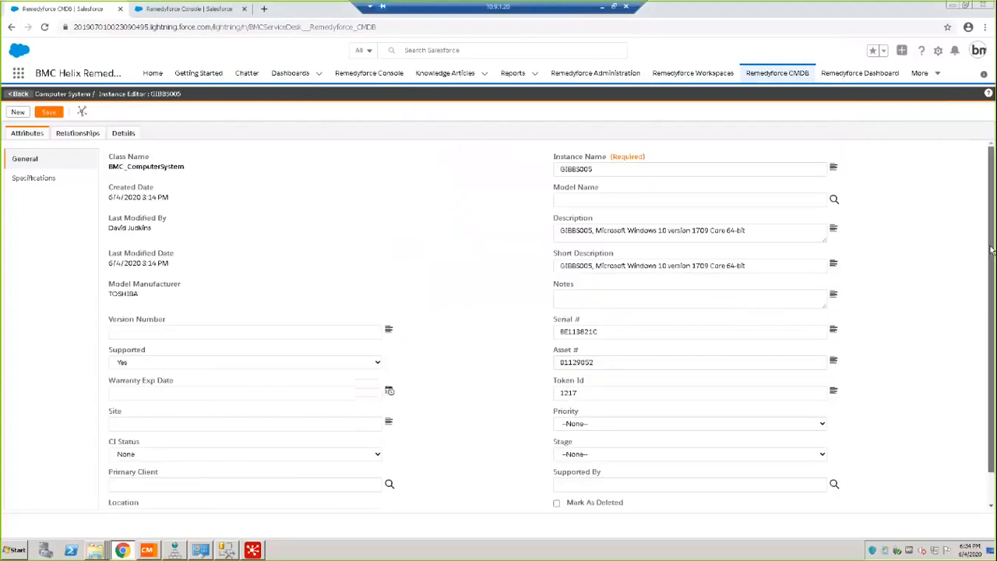
{"action": "scroll", "coordinate": [985, 333], "scroll_direction": "down", "scroll_amount": 1}
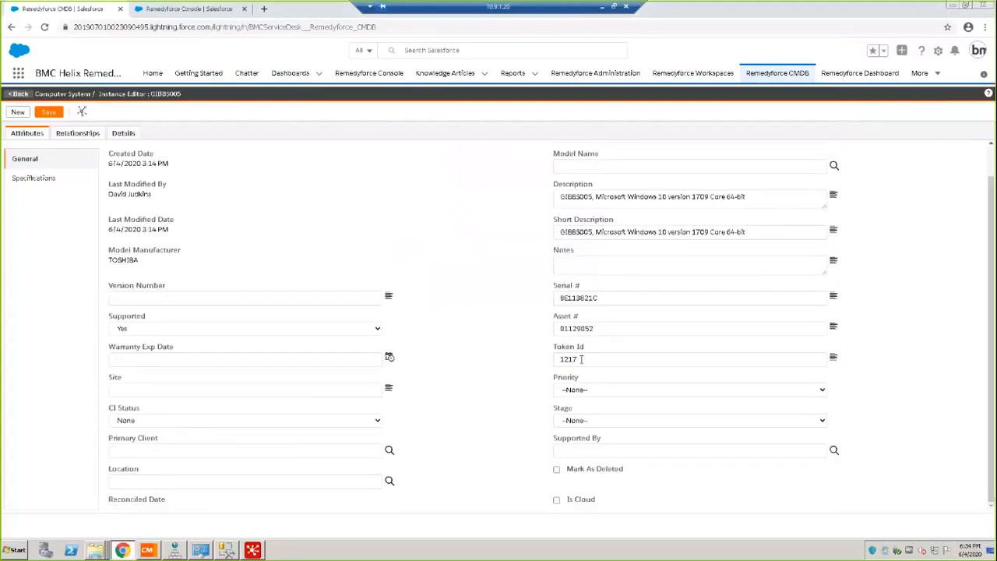
{"action": "double_click", "coordinate": [580, 359]}
Return to Spoon and declare "var systemType;" at the end of the Transform Asset Core Variables script.
{"action": "left_click", "coordinate": [251, 552]}
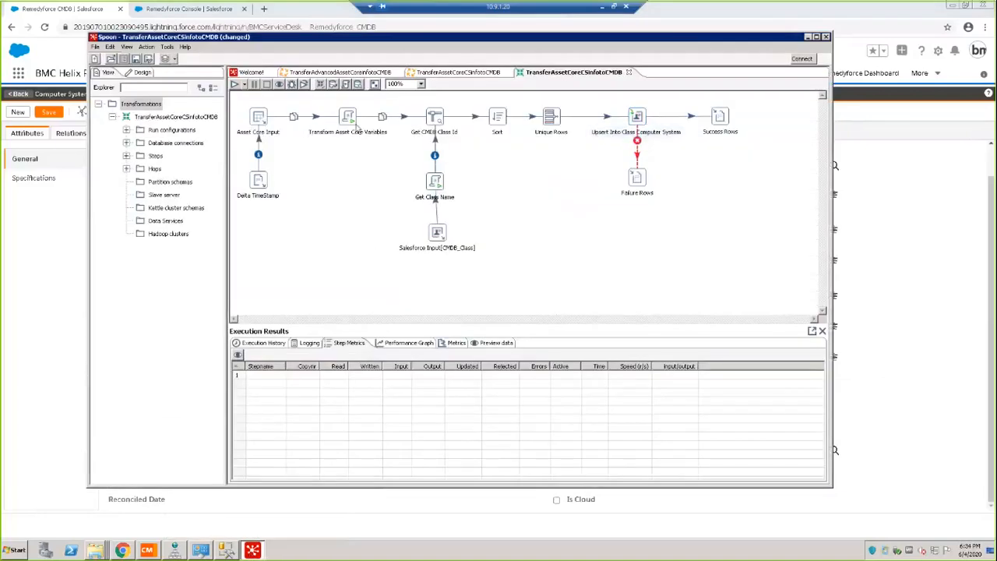
{"action": "mouse_move", "coordinate": [350, 118]}
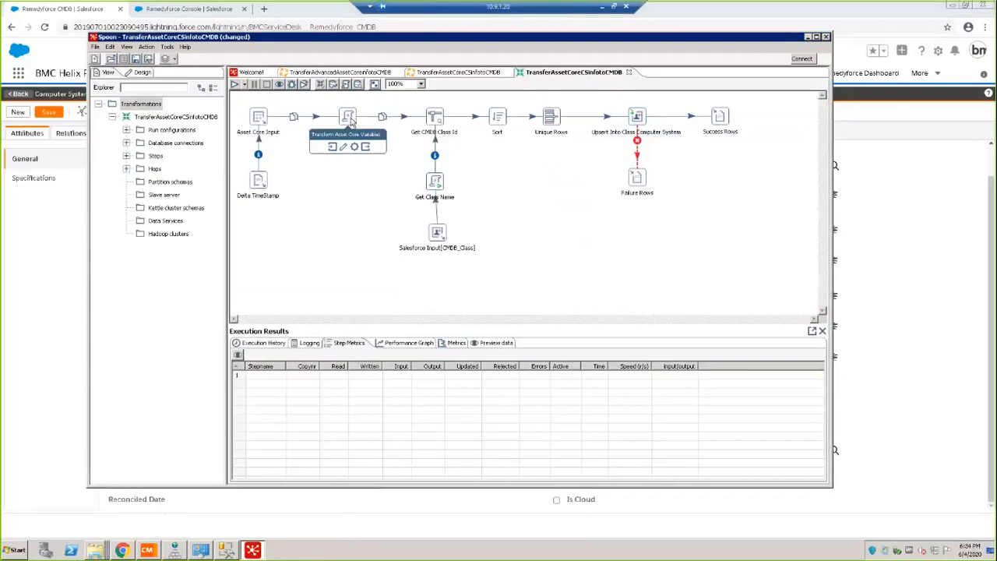
{"action": "double_click", "coordinate": [351, 119]}
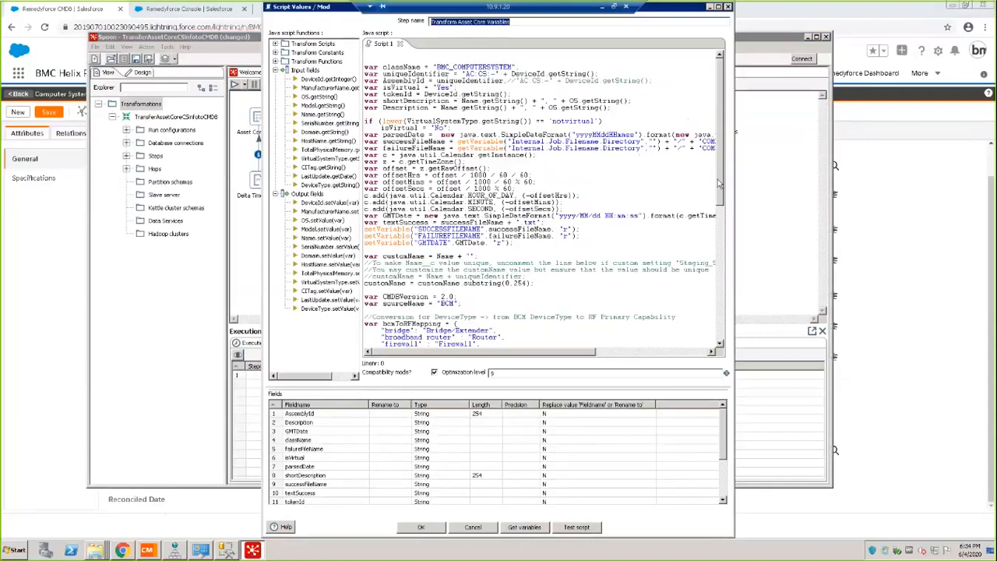
{"action": "left_click_drag", "start_coordinate": [720, 184], "coordinate": [723, 320]}
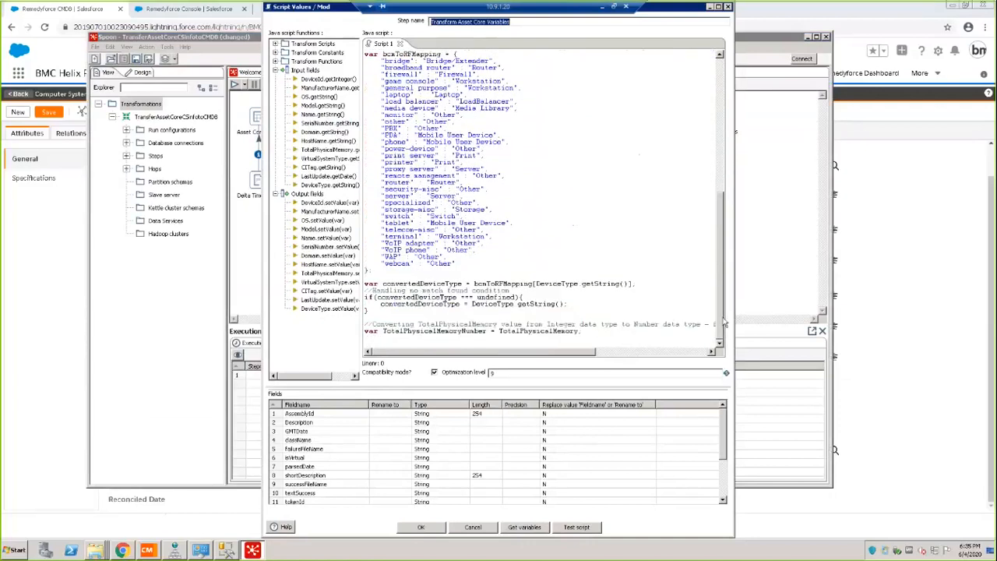
{"action": "left_click", "coordinate": [382, 342]}
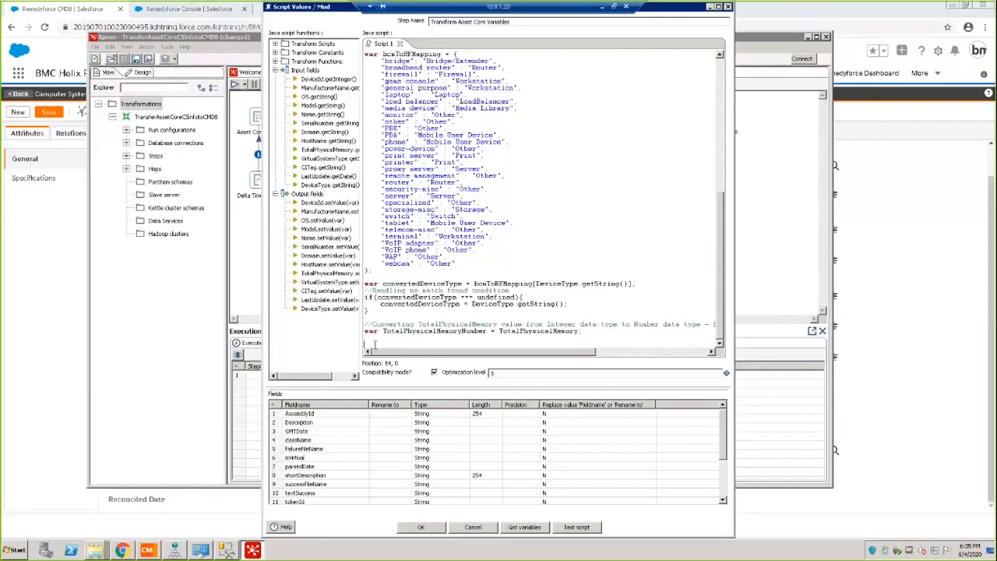
{"action": "type", "text": "var system"}
{"action": "type", "text": "Type;"}
{"action": "key", "text": "Return"}
{"action": "key", "text": "Return"}
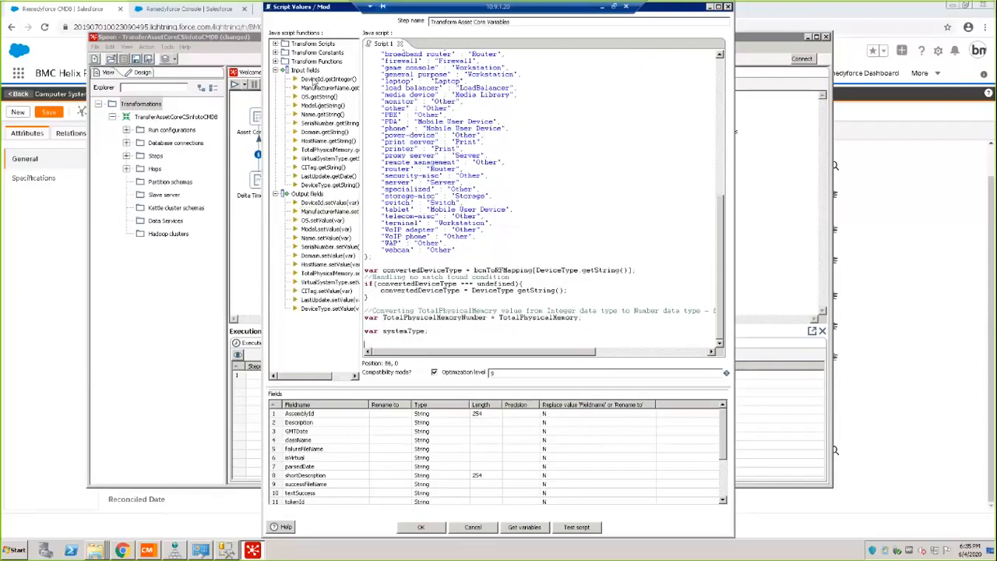
Add an if block below the systemType declaration with the condition DeviceId.getInteger() = '1217'.
{"action": "double_click", "coordinate": [328, 78]}
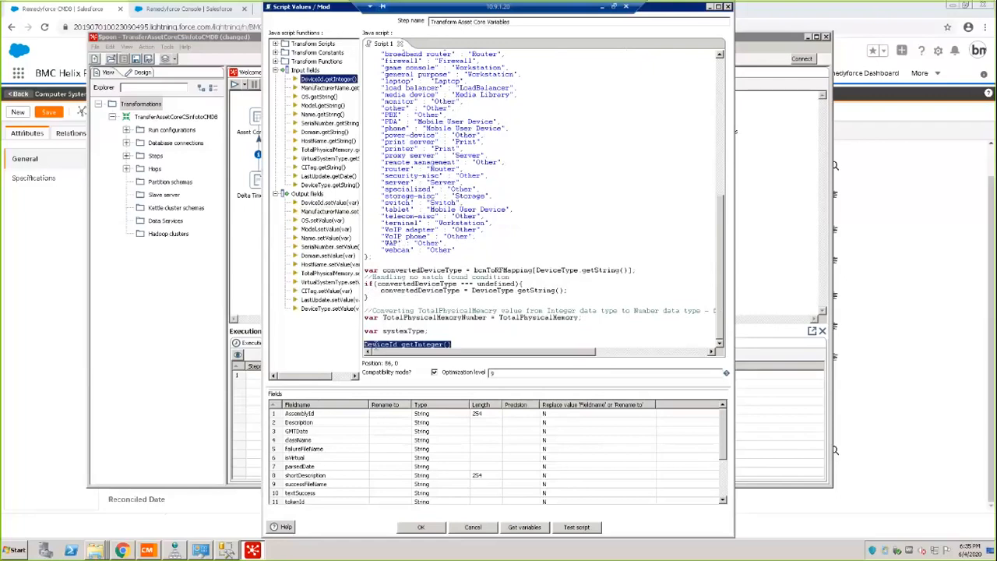
{"action": "left_click", "coordinate": [455, 344]}
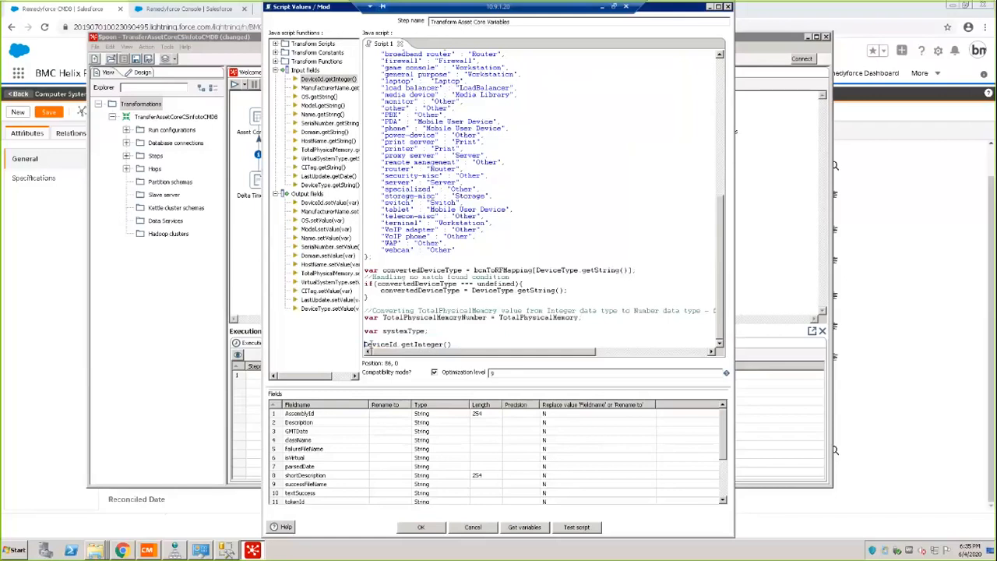
{"action": "left_click", "coordinate": [364, 344]}
{"action": "type", "text": "if("}
{"action": "left_click", "coordinate": [477, 343]}
{"action": "type", "text": "= '1217"}
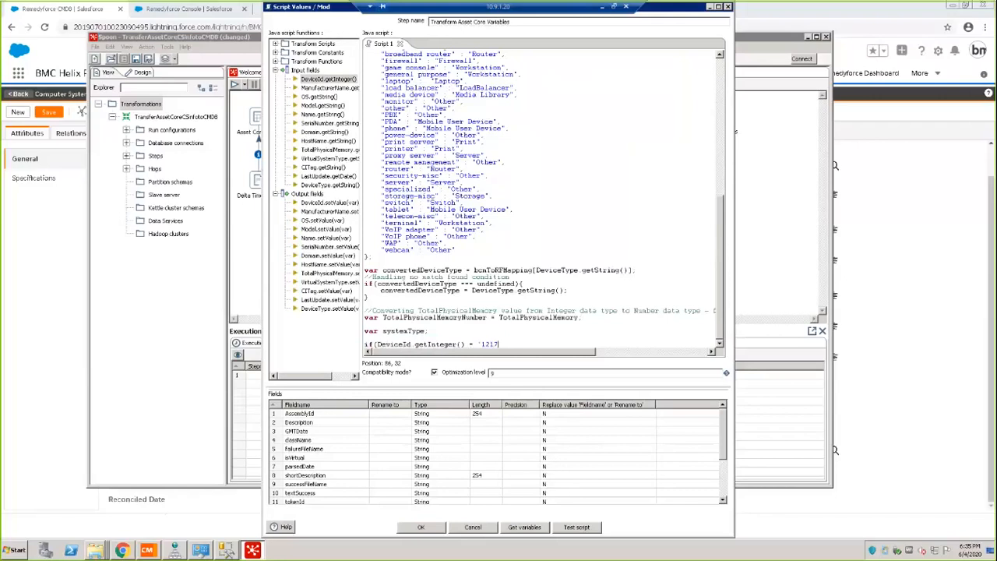
{"action": "type", "text": "'){"}
{"action": "key", "text": "Return"}
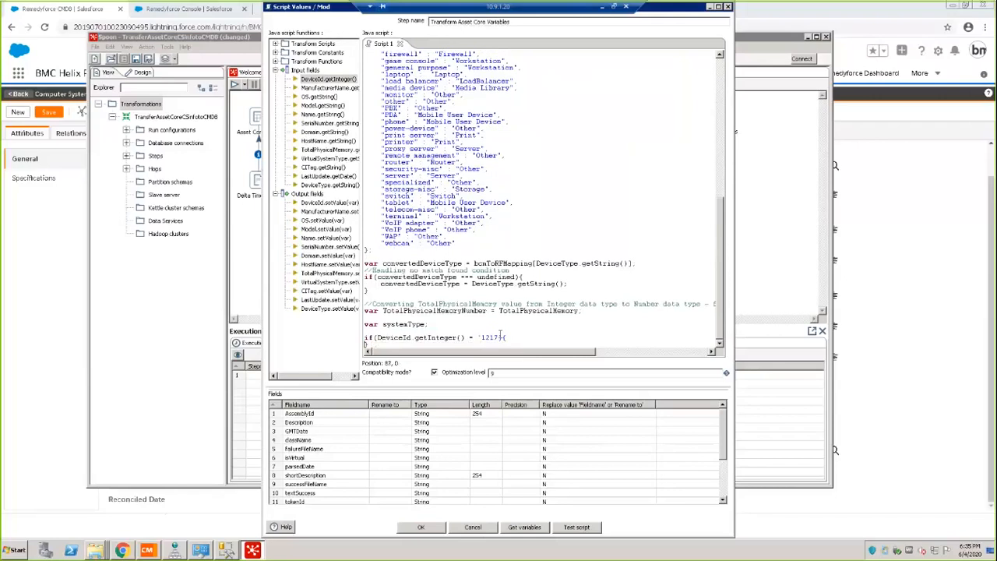
{"action": "left_click", "coordinate": [501, 337]}
{"action": "type", "text": "'"}
{"action": "key", "text": "Return"}
{"action": "scroll", "coordinate": [411, 340], "scroll_direction": "down", "scroll_amount": 1}
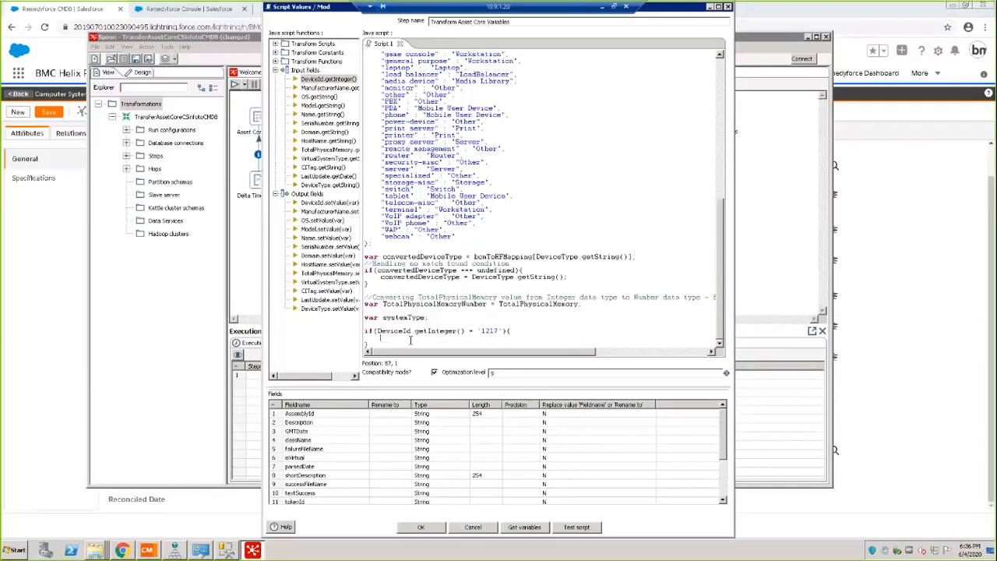
Assign systemType = 'Windows'; inside the if block and accept the script changes.
{"action": "type", "text": "systemType = 'Windows';"}
{"action": "key", "text": "Return"}
{"action": "double_click", "coordinate": [393, 318]}
{"action": "left_click", "coordinate": [398, 326]}
{"action": "left_click_drag", "start_coordinate": [377, 330], "coordinate": [467, 331]}
{"action": "left_click", "coordinate": [477, 330]}
{"action": "left_click", "coordinate": [421, 527]}
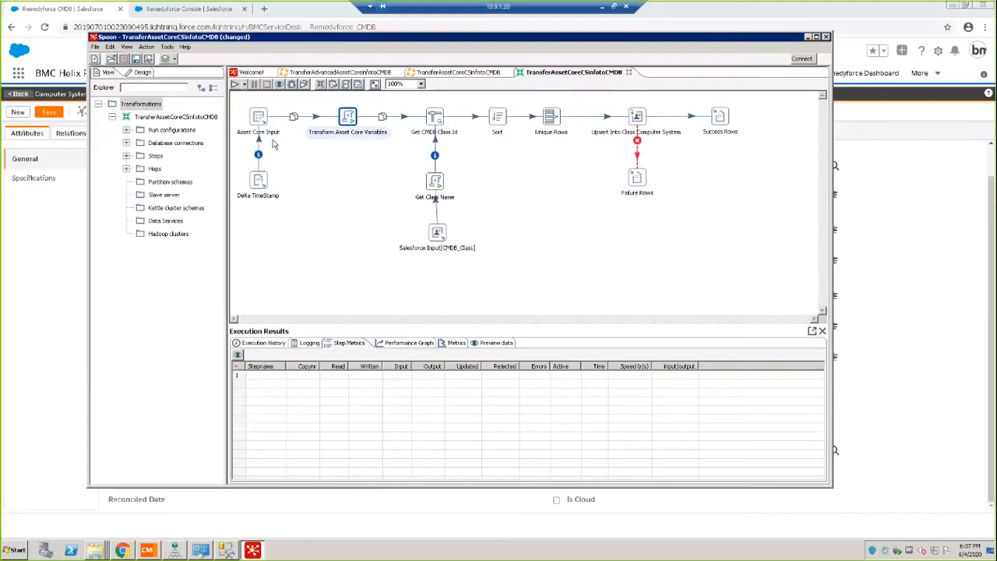
Go back to the GIBBS005 instance in the CMDB and examine its attributes and linked record details.
{"action": "left_click", "coordinate": [808, 39]}
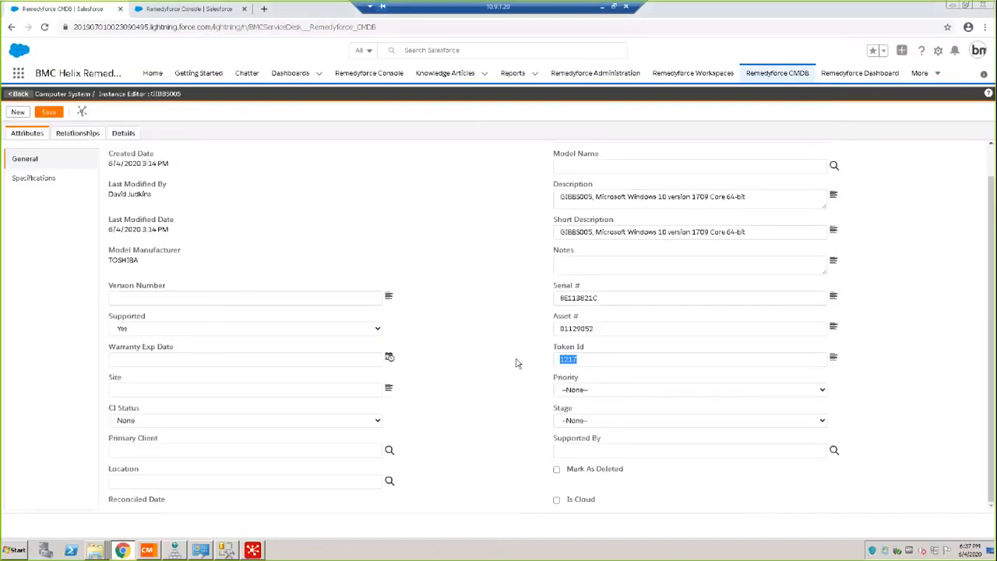
{"action": "left_click", "coordinate": [27, 137]}
{"action": "scroll", "coordinate": [991, 154], "scroll_direction": "up", "scroll_amount": 2}
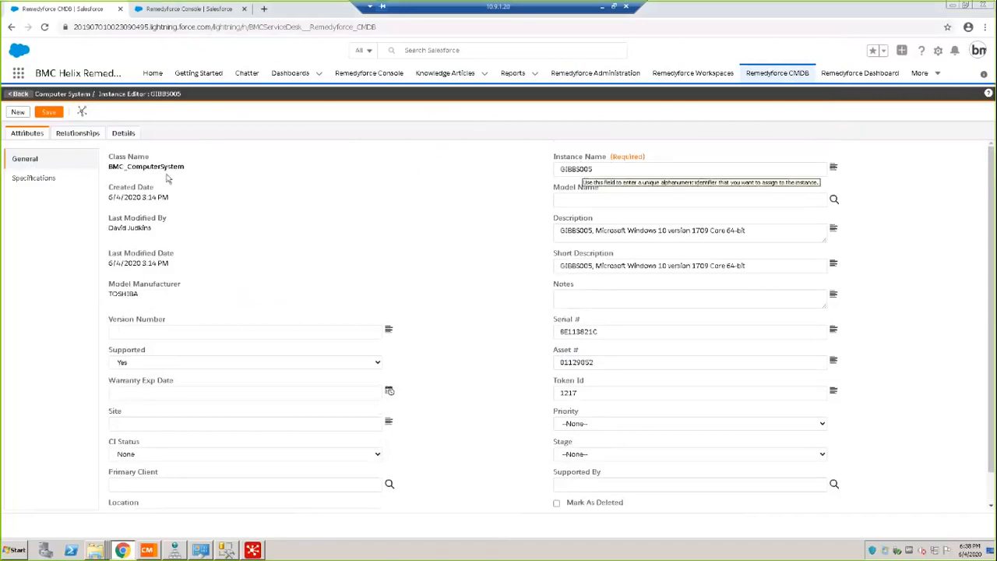
{"action": "left_click", "coordinate": [124, 134]}
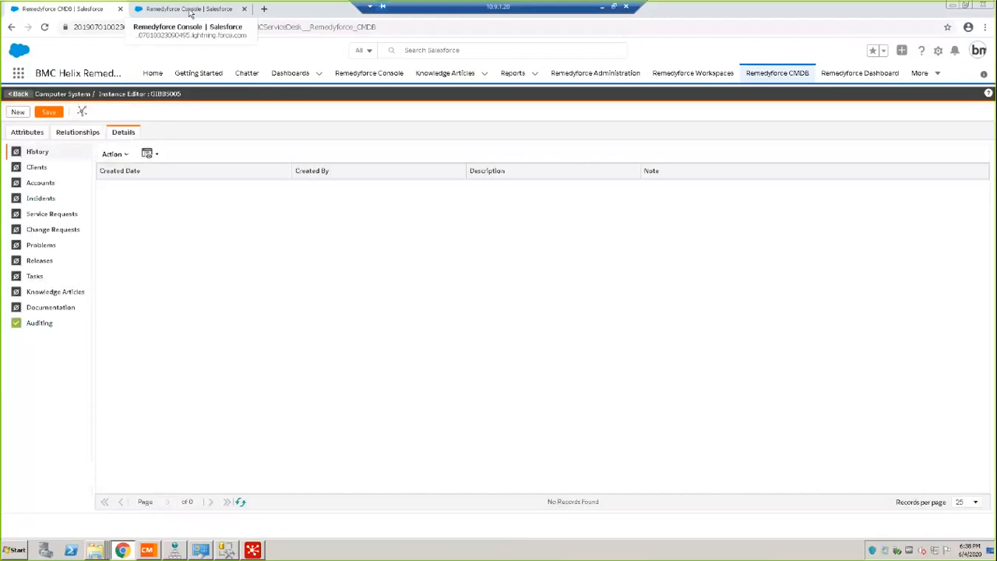
Switch to the Remedyforce Console and enter the client's name in a new incident.
{"action": "left_click", "coordinate": [189, 10]}
{"action": "left_click", "coordinate": [36, 132]}
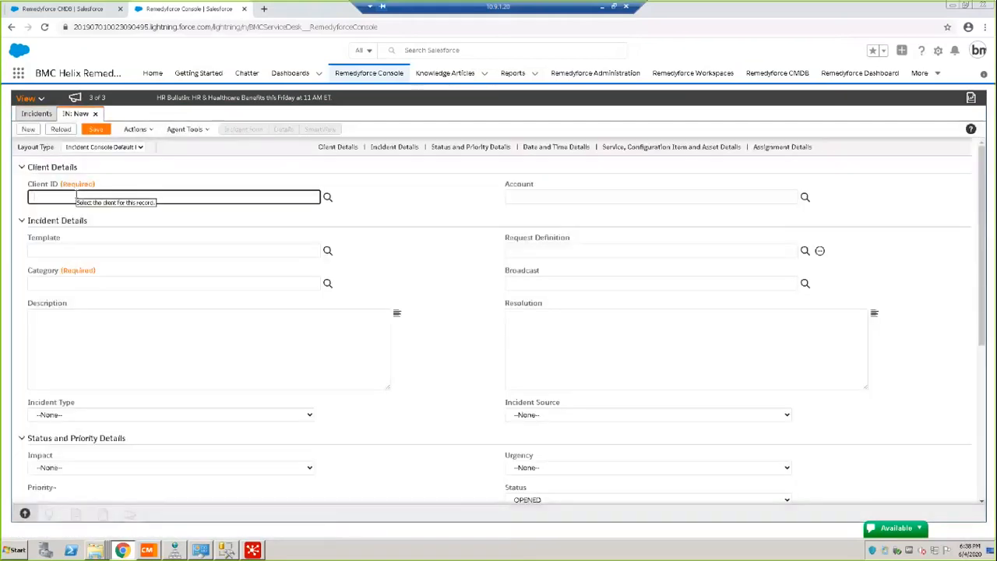
{"action": "type", "text": "david"}
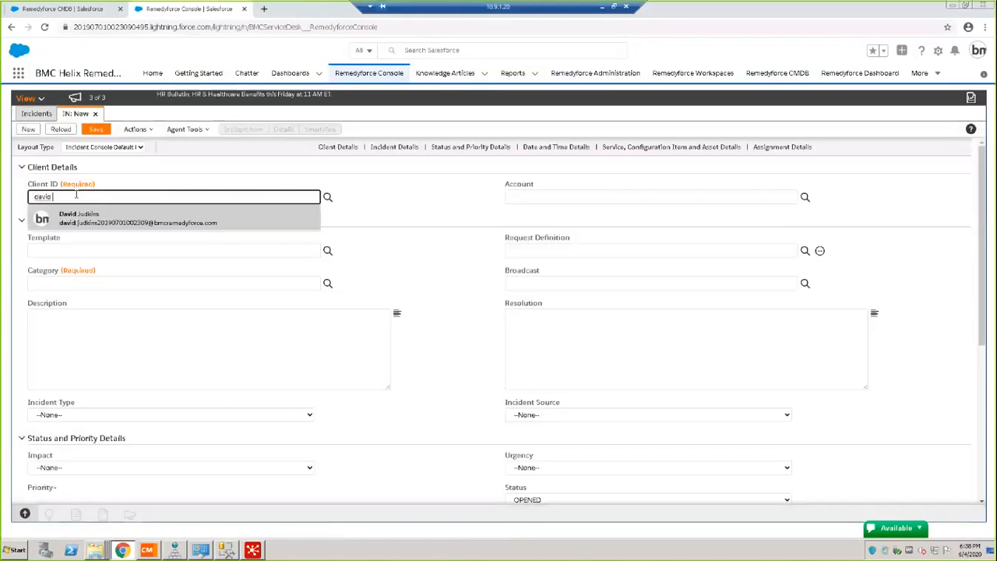
{"action": "left_click", "coordinate": [79, 217]}
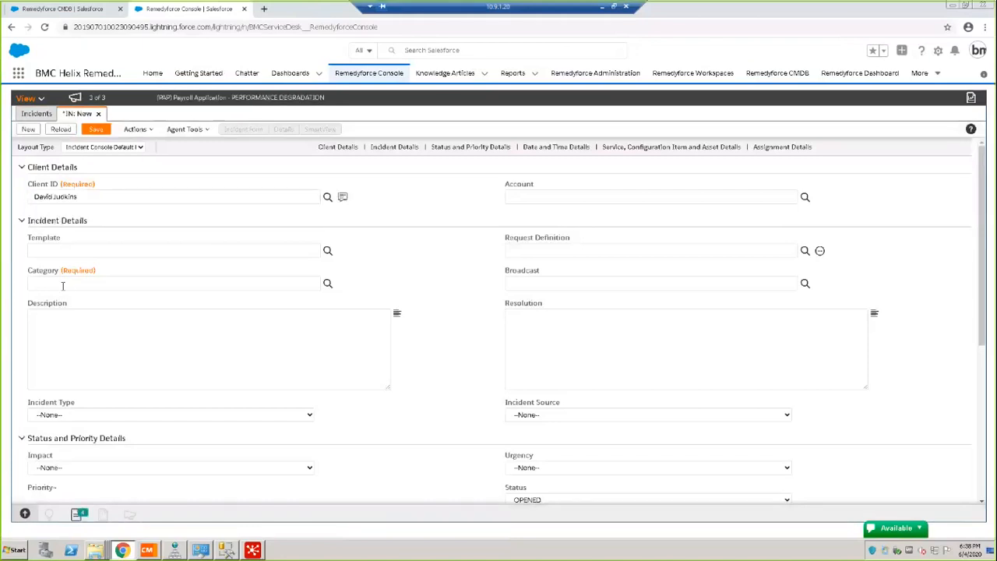
Set the incident's category to Applications and its description to "this is a test".
{"action": "left_click", "coordinate": [63, 284]}
{"action": "left_click", "coordinate": [327, 284]}
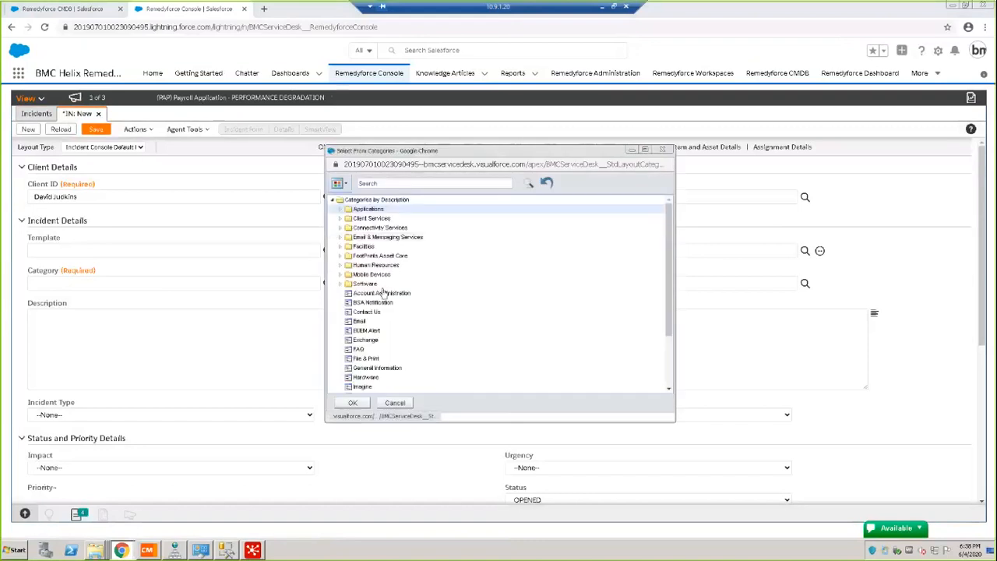
{"action": "left_click", "coordinate": [352, 403]}
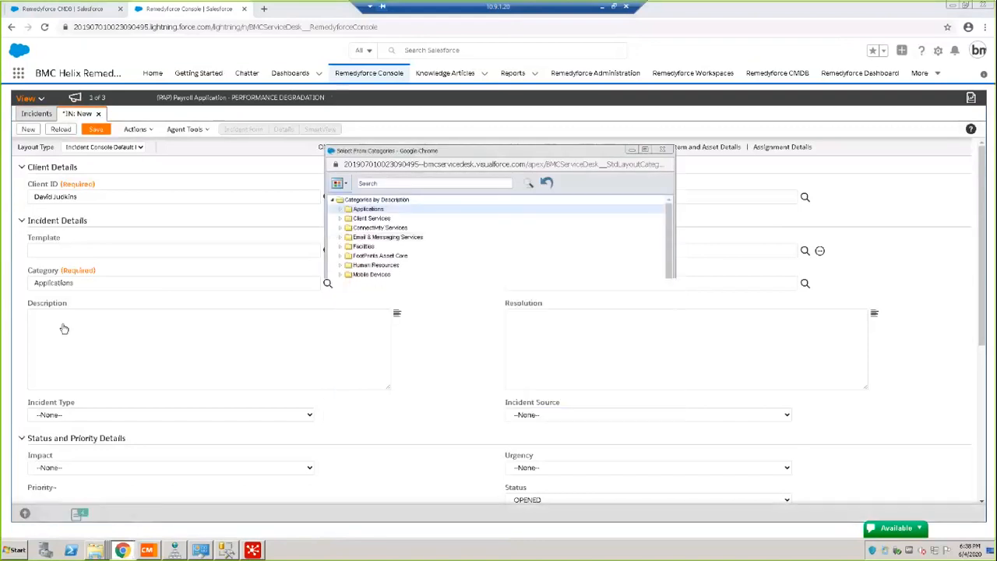
{"action": "left_click", "coordinate": [62, 324]}
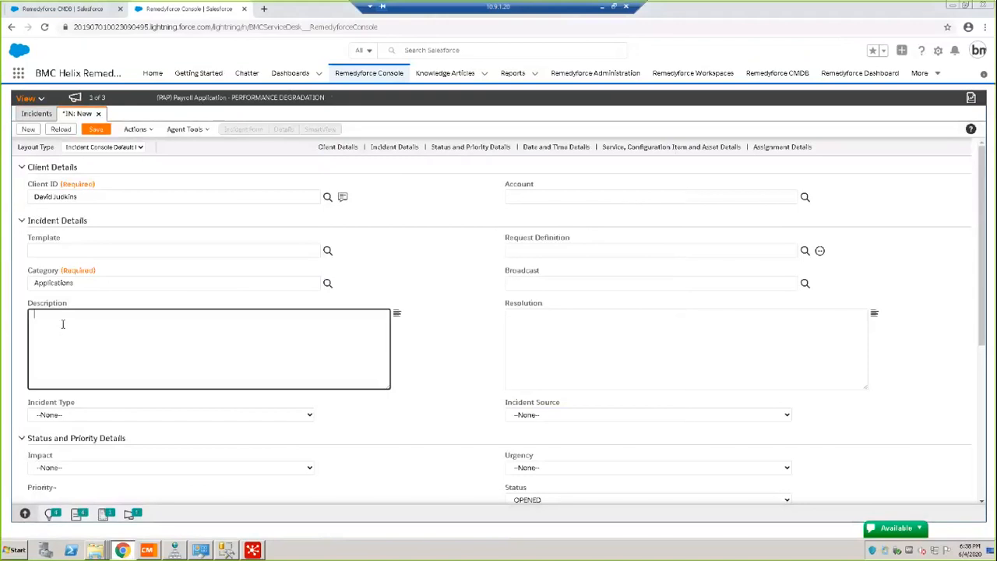
{"action": "type", "text": "this is a test"}
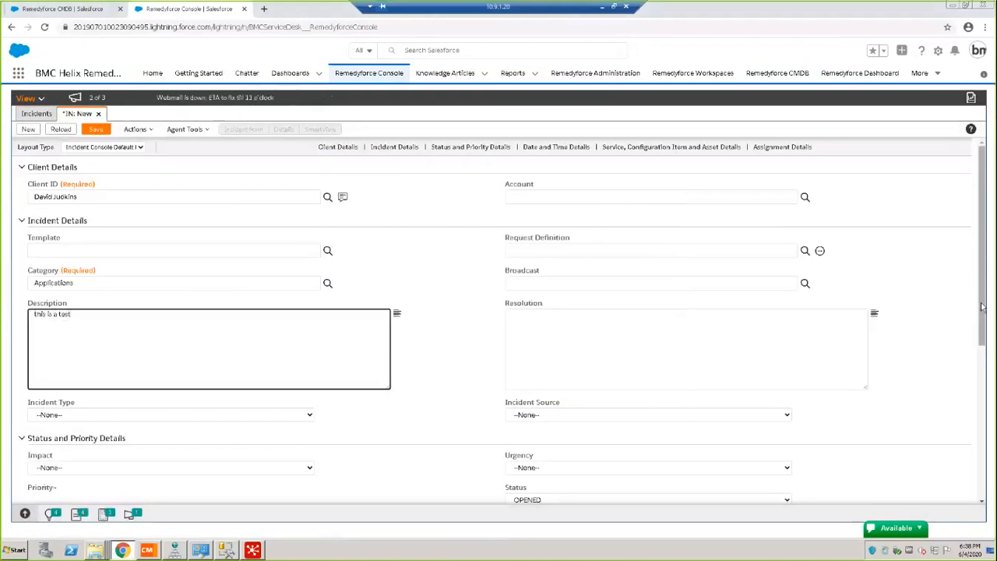
Set the incident's Configuration Item / Asset to GIBBS005 and save the incident.
{"action": "scroll", "coordinate": [982, 371], "scroll_direction": "down", "scroll_amount": 1}
{"action": "scroll", "coordinate": [982, 371], "scroll_direction": "down", "scroll_amount": 3}
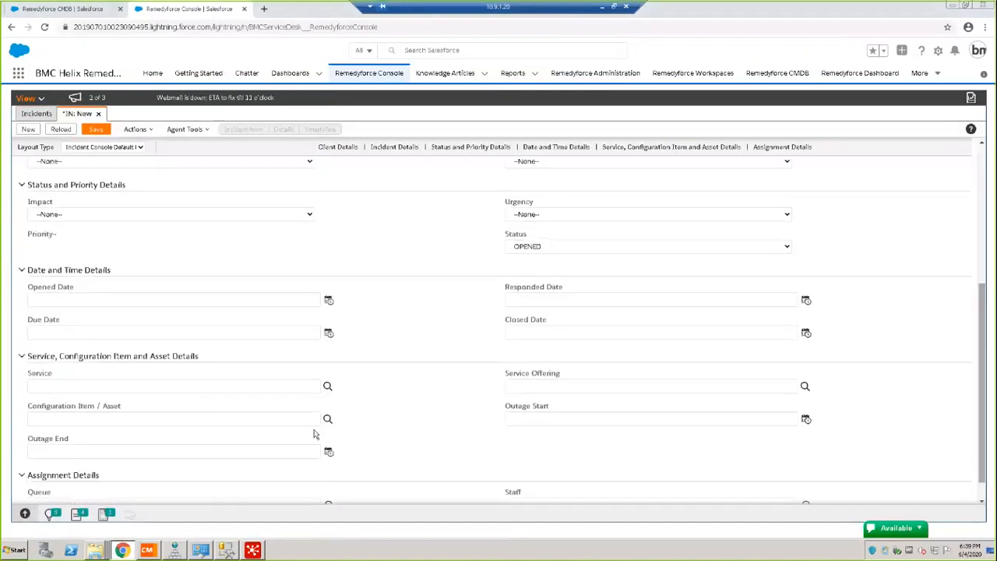
{"action": "left_click", "coordinate": [88, 418]}
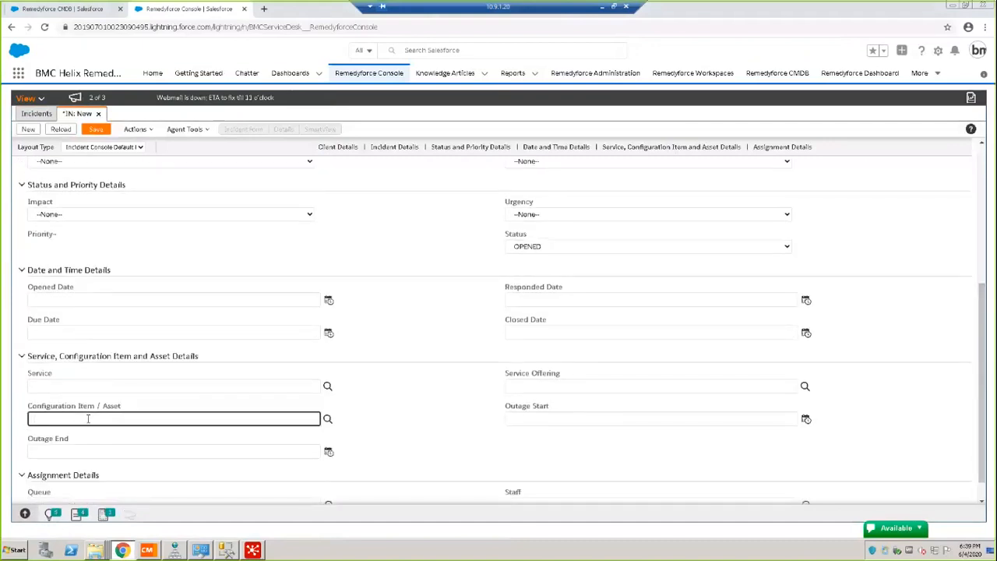
{"action": "type", "text": "gibb"}
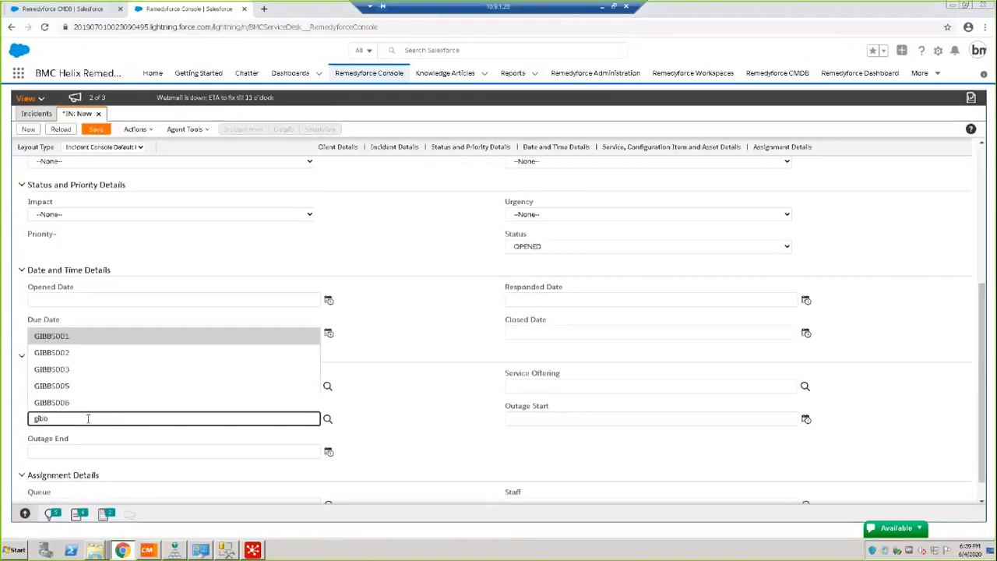
{"action": "left_click", "coordinate": [70, 386]}
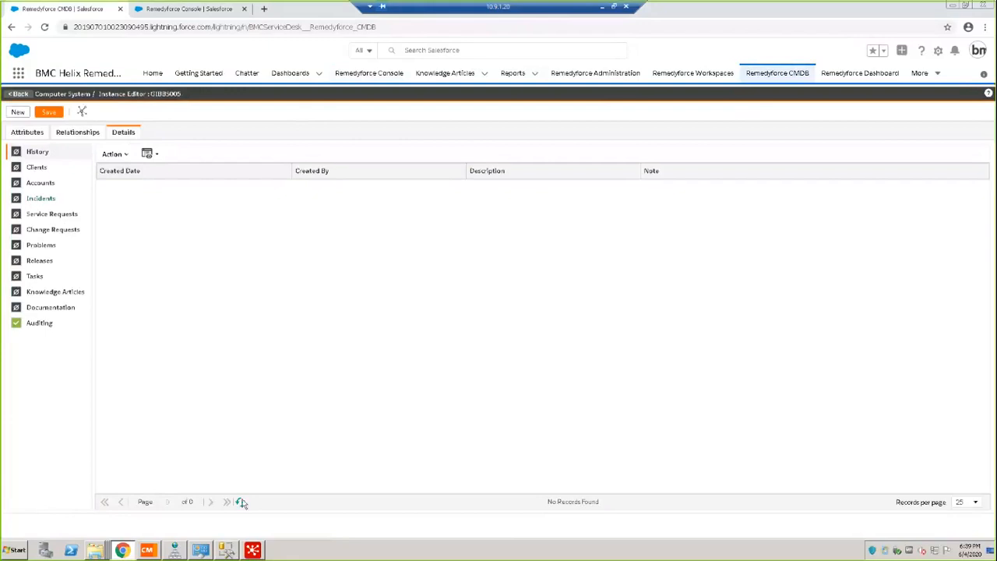
Refresh the details of GIBBS005 in the CMDB and open its linked incidents.
{"action": "left_click", "coordinate": [241, 501]}
{"action": "left_click", "coordinate": [46, 200]}
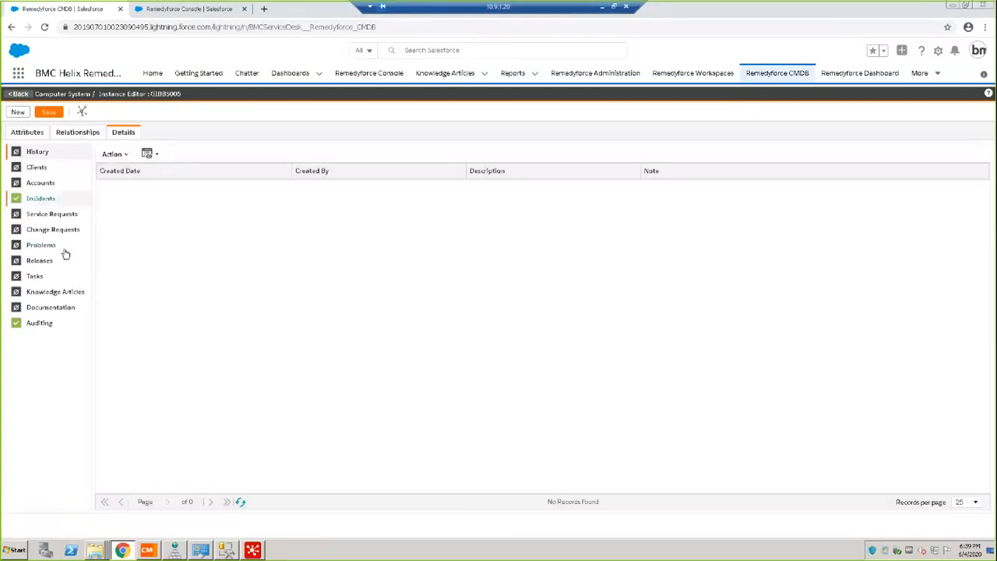